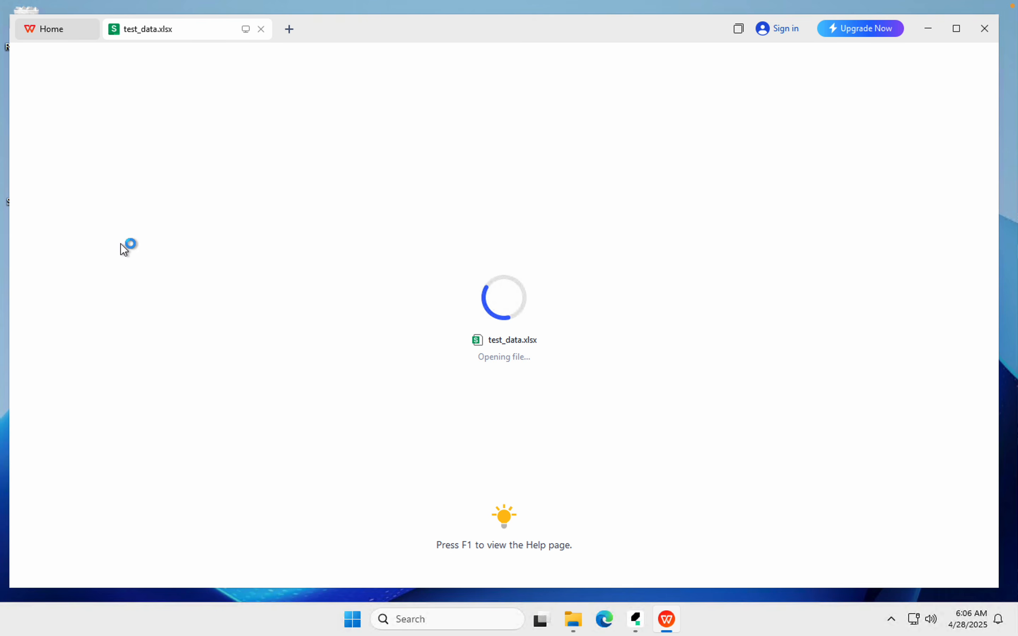
Examine the usernames and encrypted passwords in rows 2 to 4 of the test_data.xlsx sheet.
left_click(118, 230)
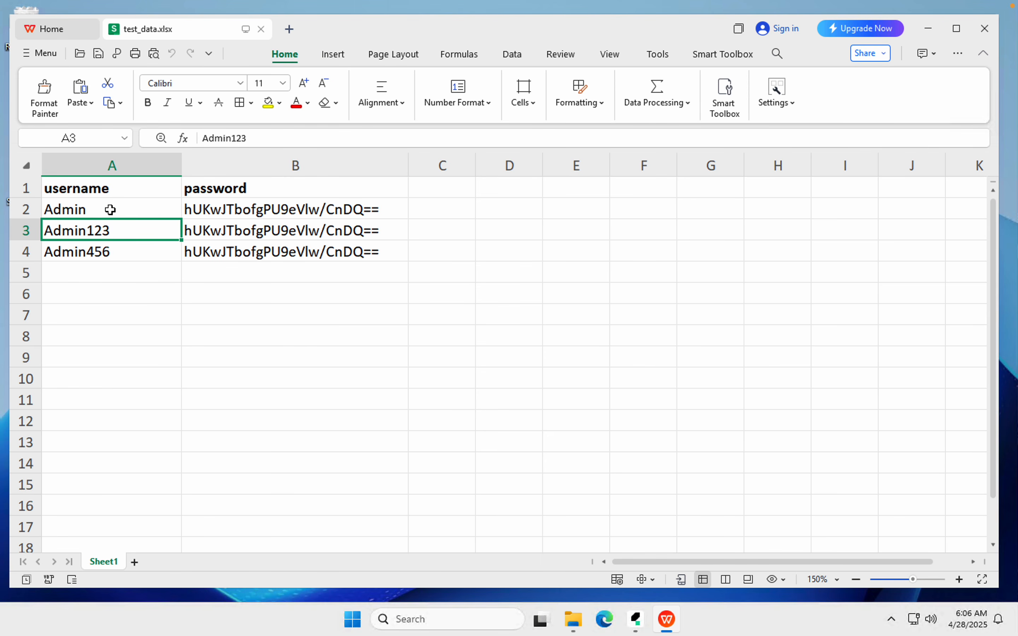
left_click(110, 209)
left_click(219, 216)
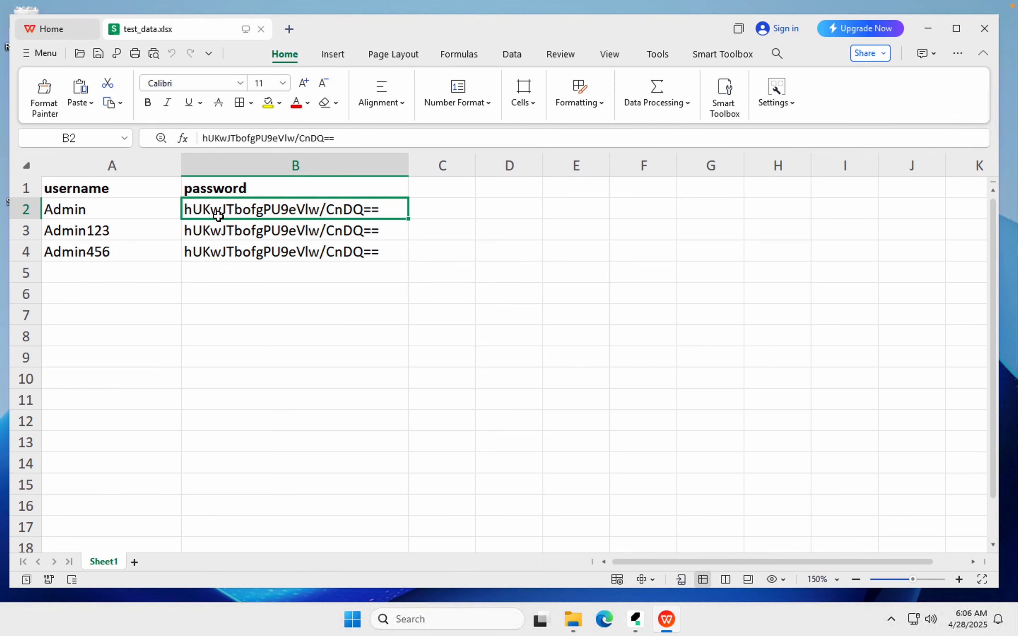
left_click(218, 235)
left_click(217, 254)
left_click(143, 253)
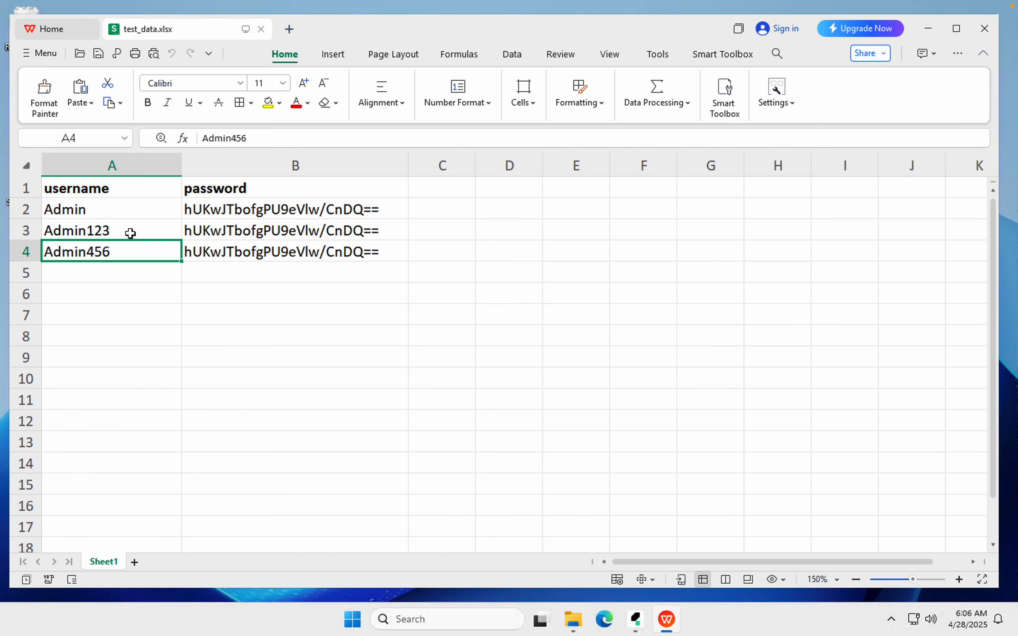
left_click(131, 234)
left_click(121, 213)
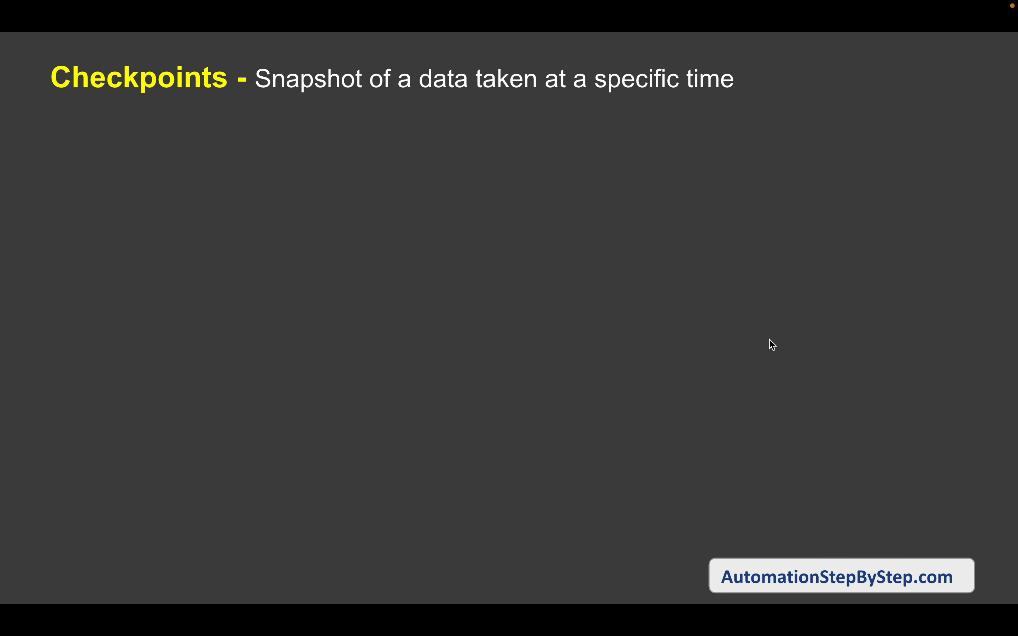
key("Right")
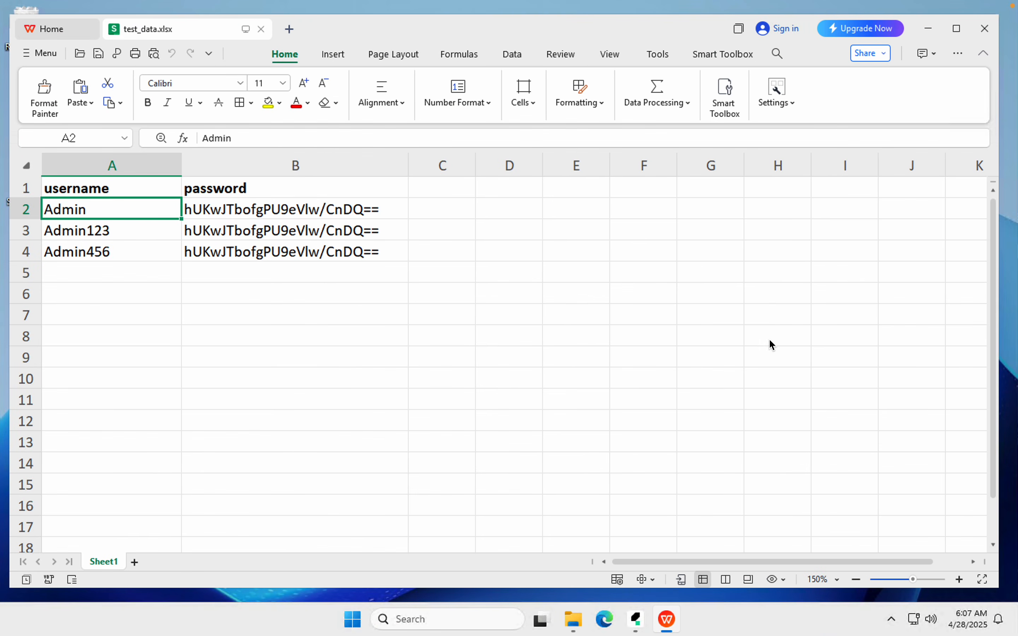
Switch from the spreadsheet to Katalon Studio with the My First Web UI Project open.
key("super+d")
left_click(635, 619)
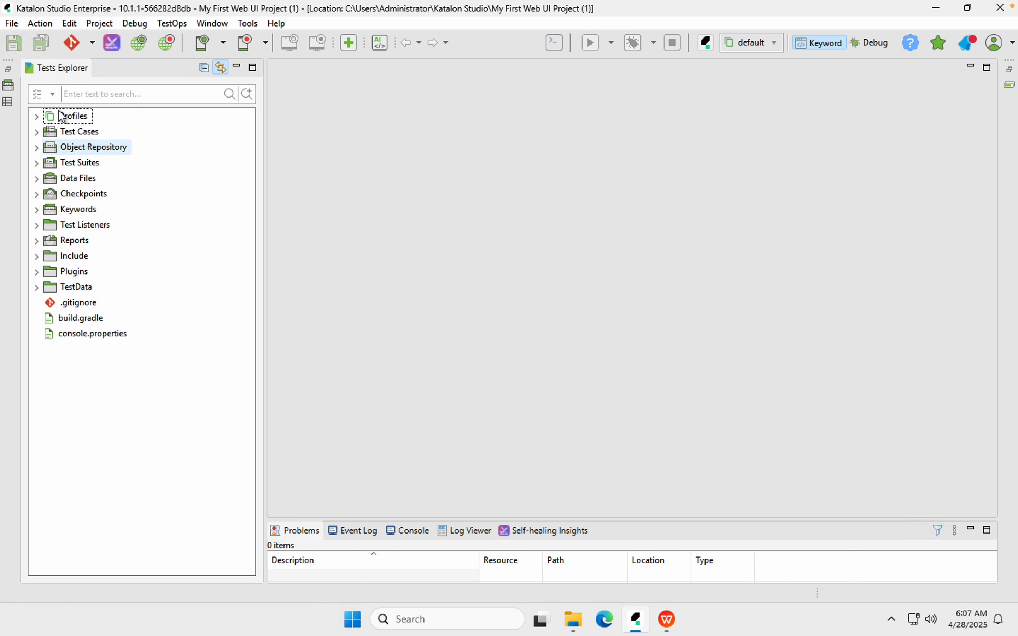
left_click(11, 23)
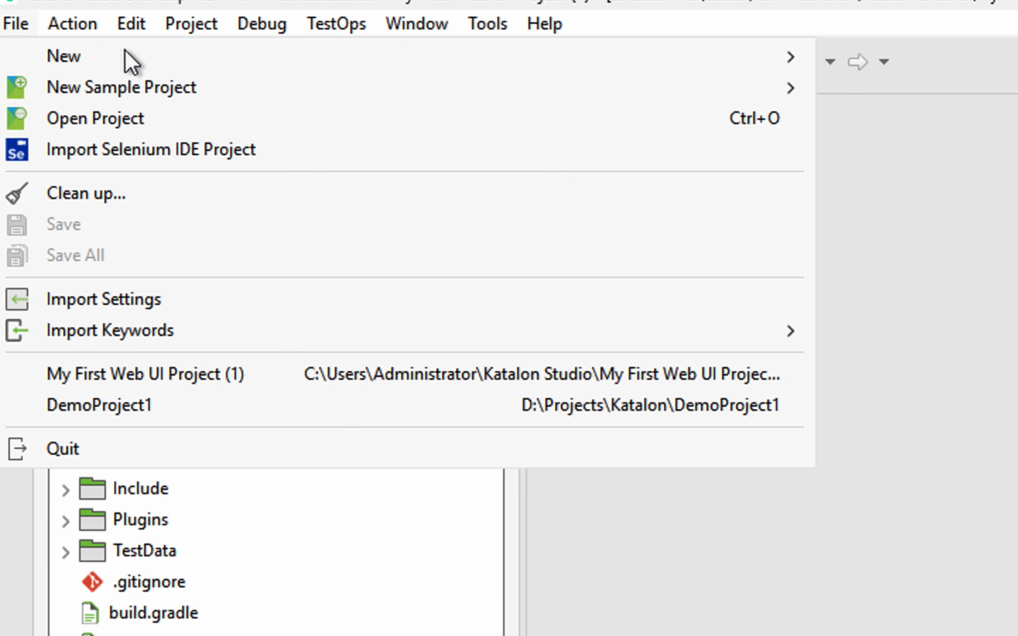
mouse_move(507, 50)
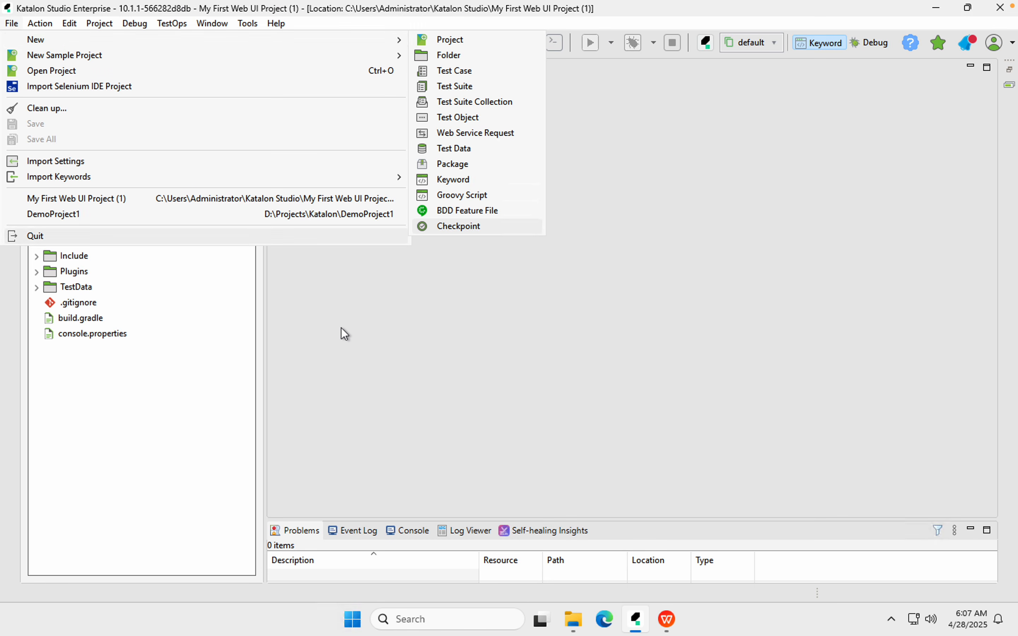
left_click(675, 633)
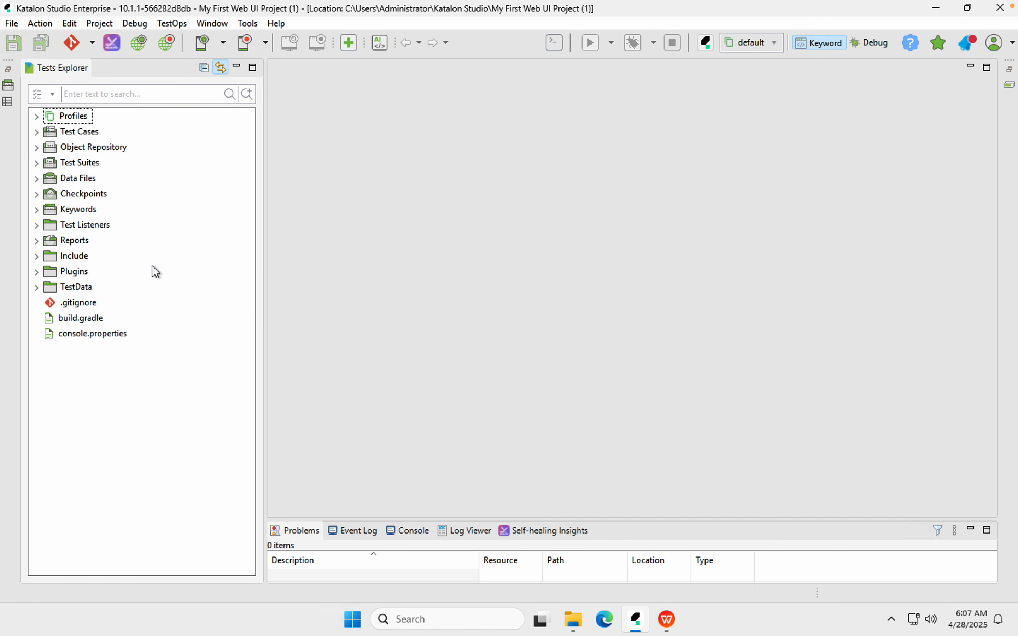
Create a new checkpoint named CheckpointOne in the Checkpoints folder, with Test Data as its data type.
left_click(63, 192)
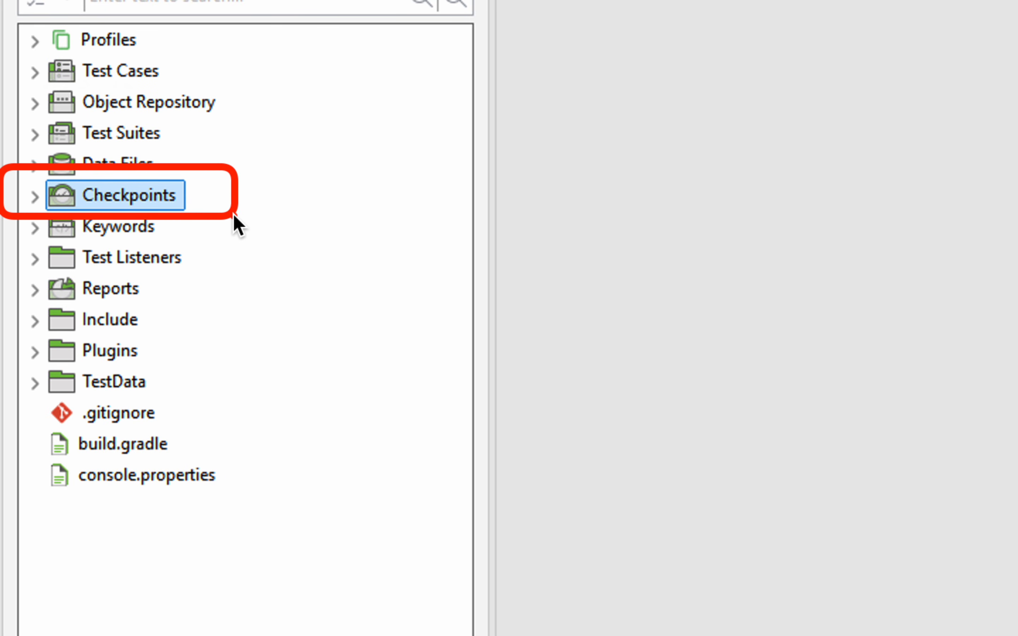
right_click(143, 192)
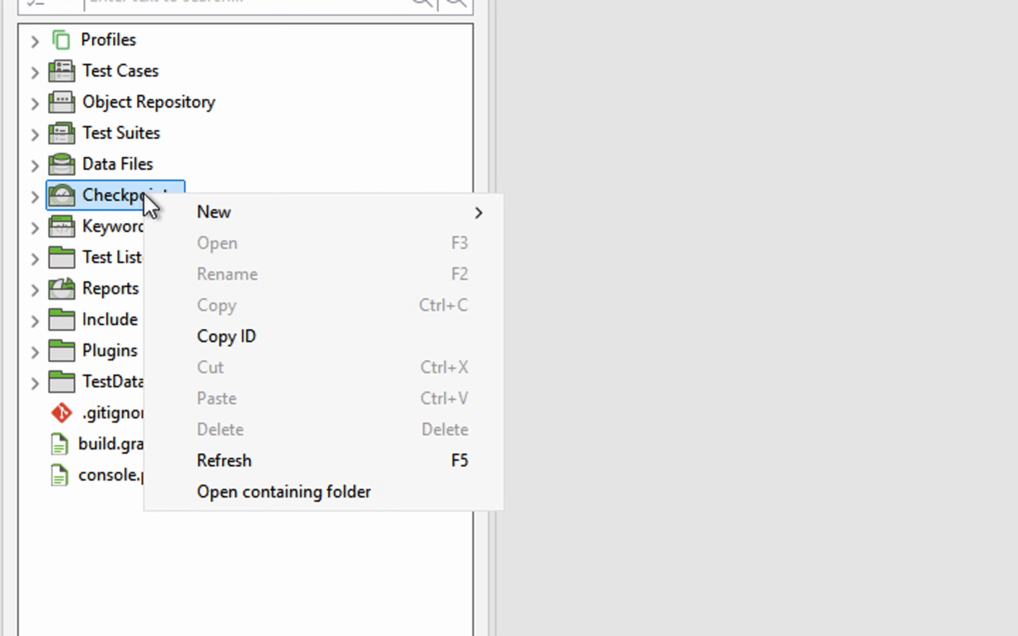
mouse_move(311, 225)
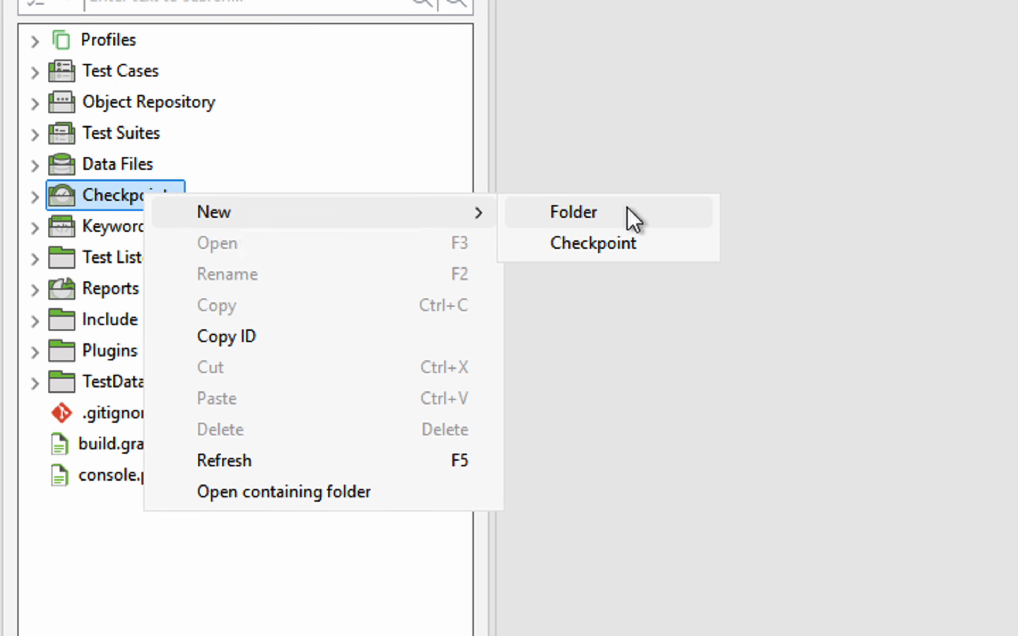
left_click(620, 244)
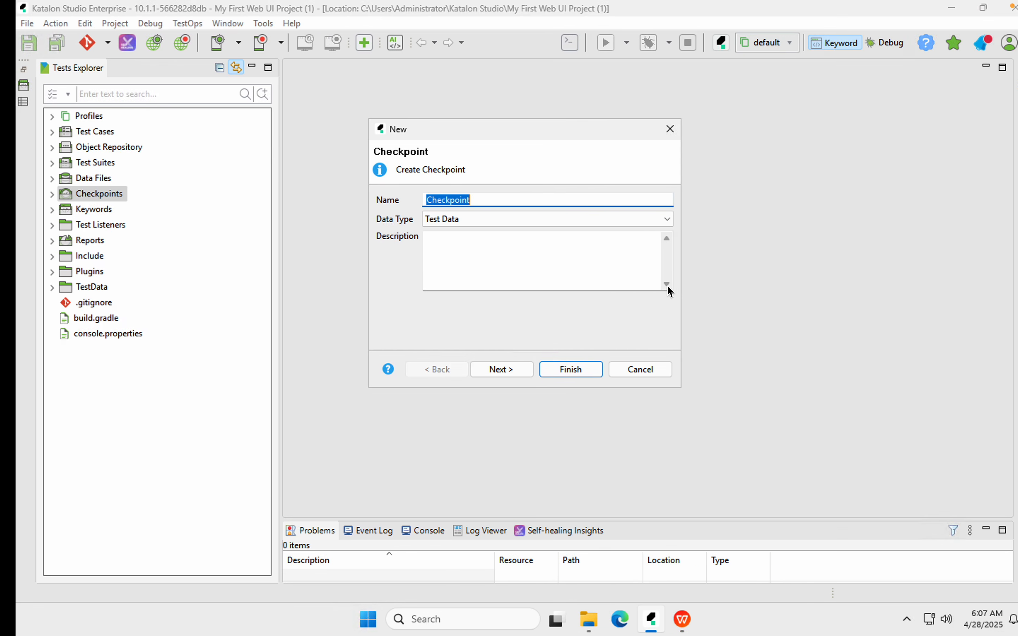
left_click(465, 202)
type("One")
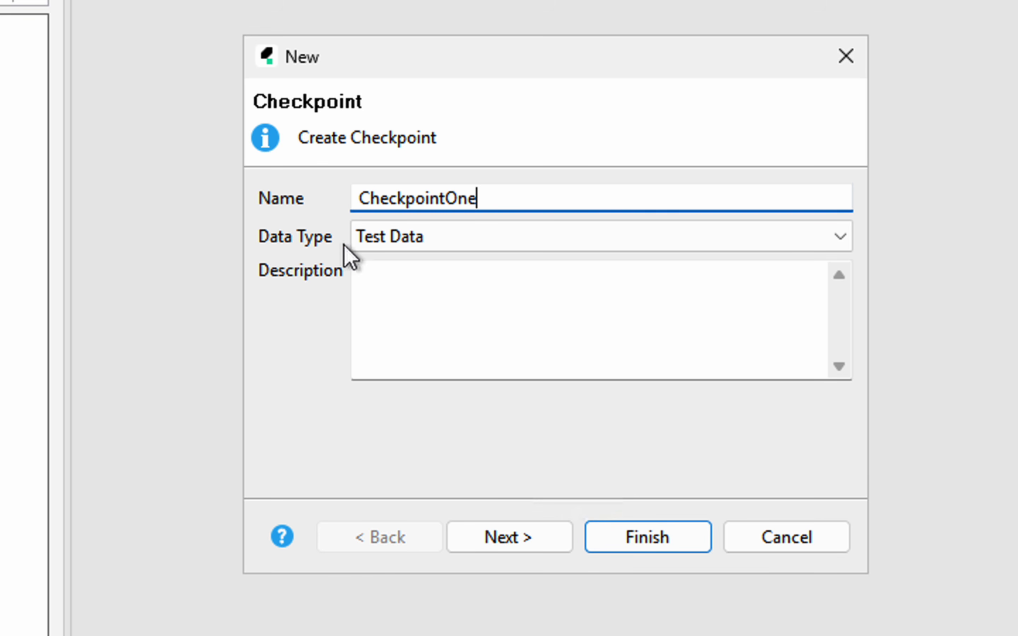
left_click(840, 238)
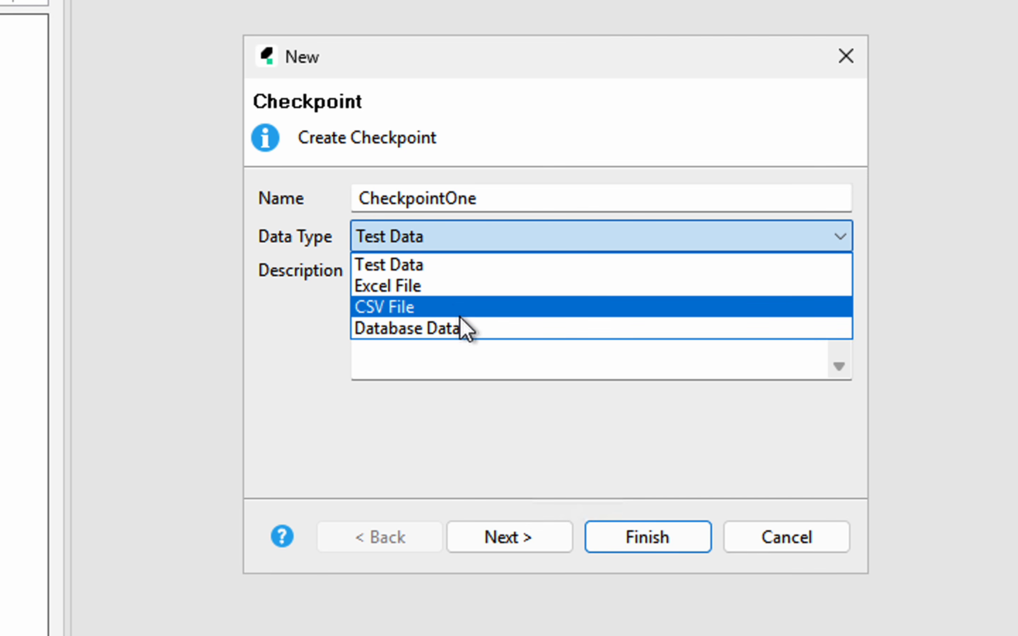
left_click(407, 265)
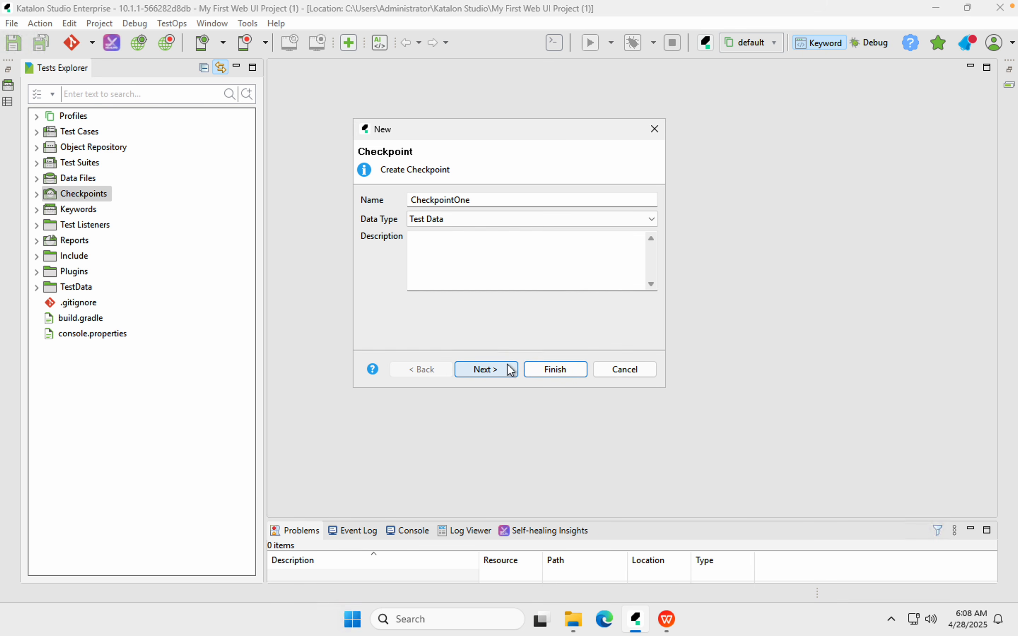
left_click(569, 379)
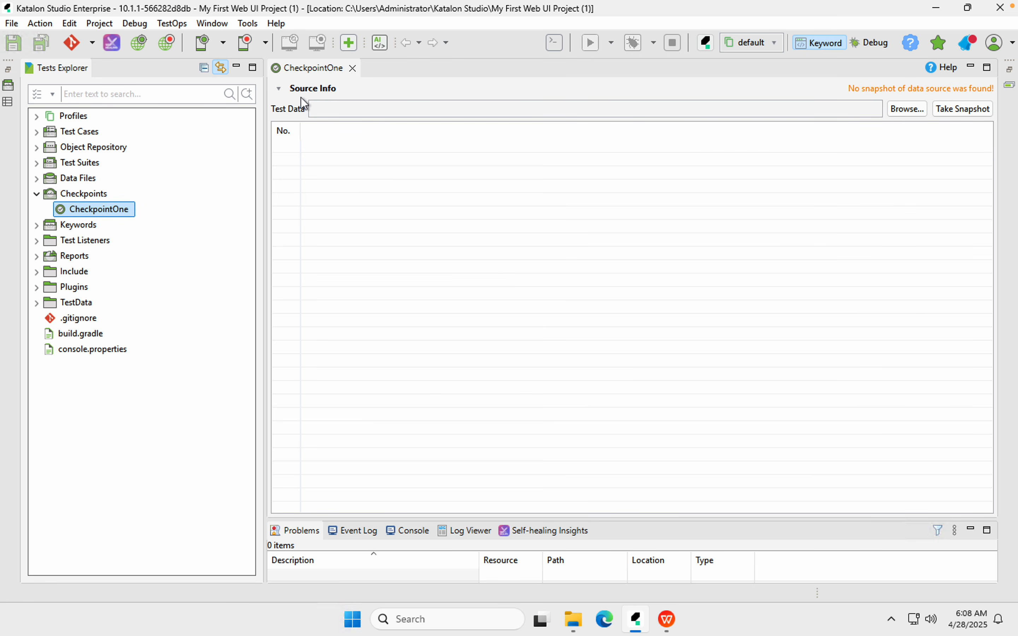
Review the LoginData entry under Data Files, and return to the CheckpointOne editor.
mouse_move(269, 98)
left_mouse_down()
mouse_move(893, 143)
mouse_move(926, 136)
left_mouse_up()
left_click(36, 179)
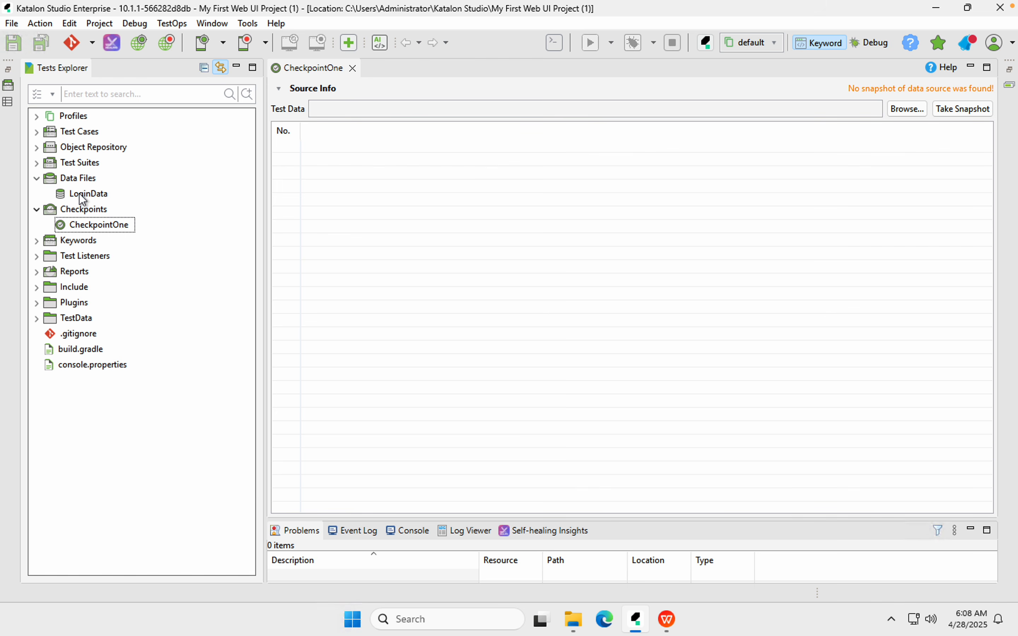
double_click(83, 194)
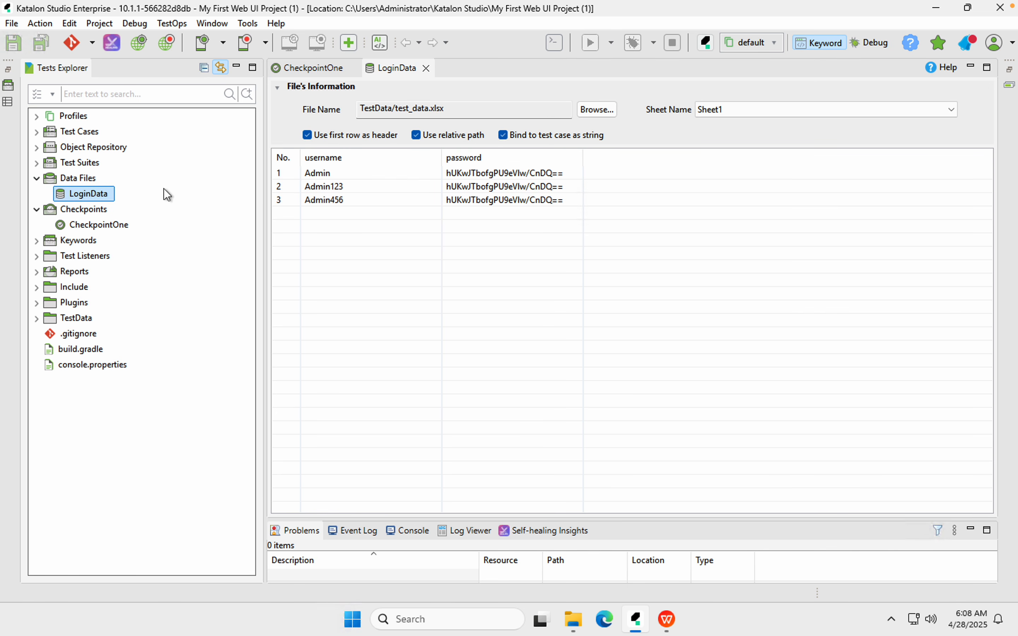
left_click(90, 227)
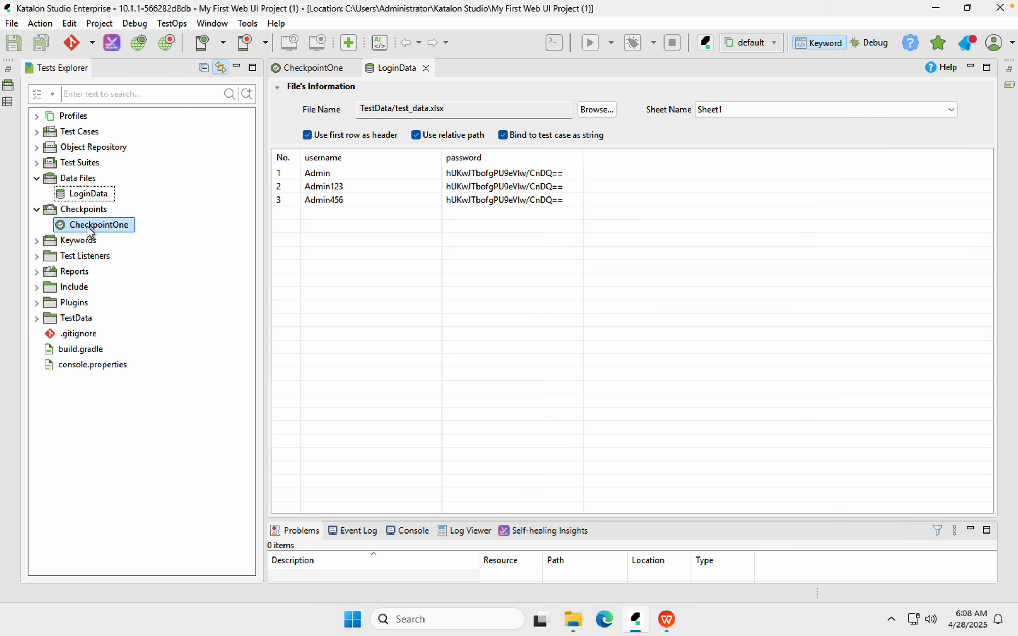
double_click(89, 227)
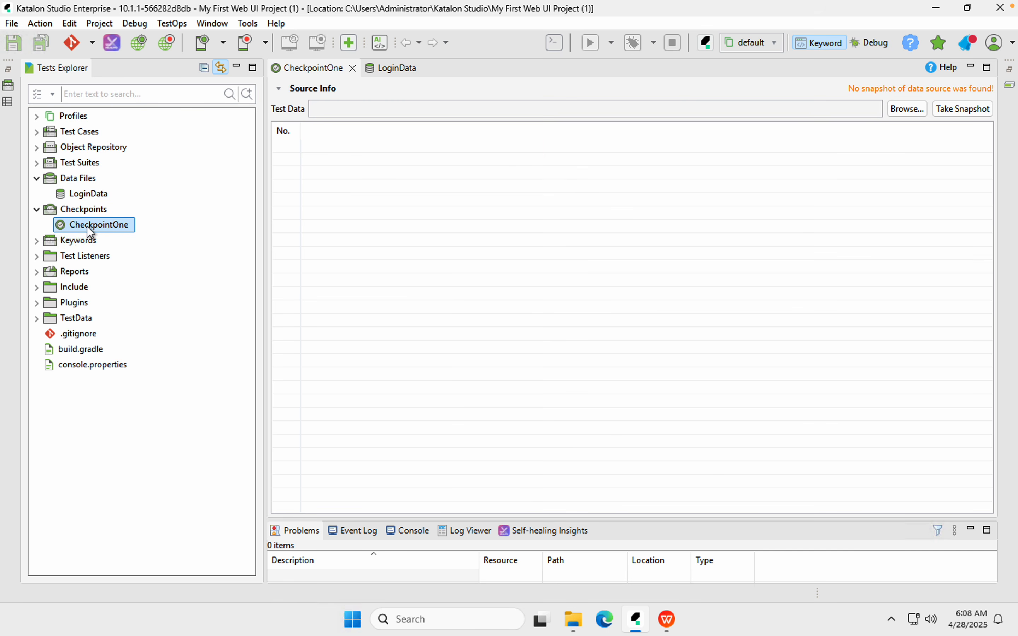
Select the LoginData data file as the test data source for CheckpointOne.
left_click(908, 109)
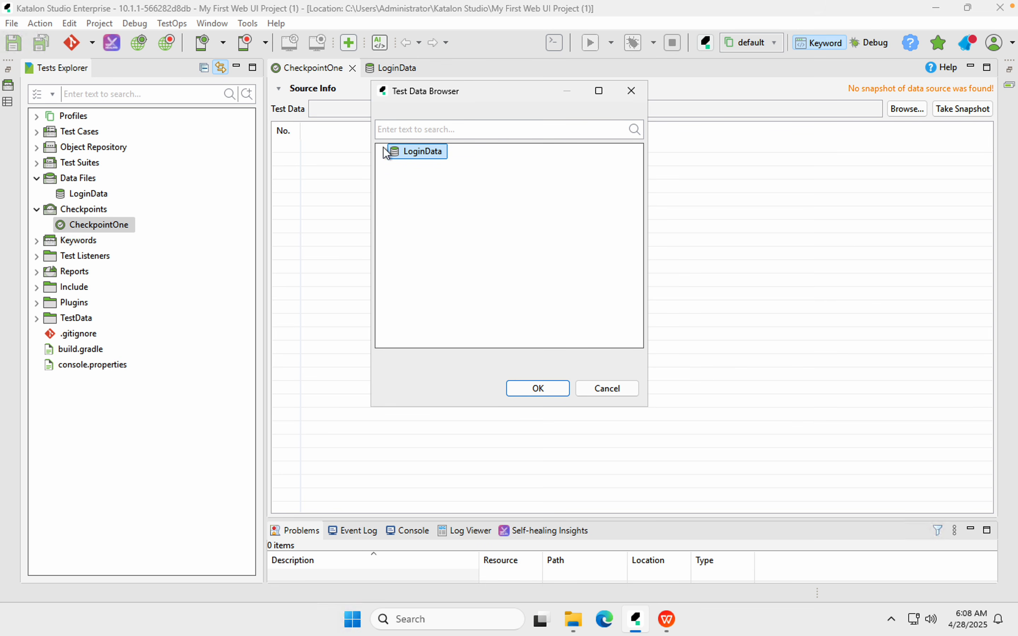
left_click(540, 389)
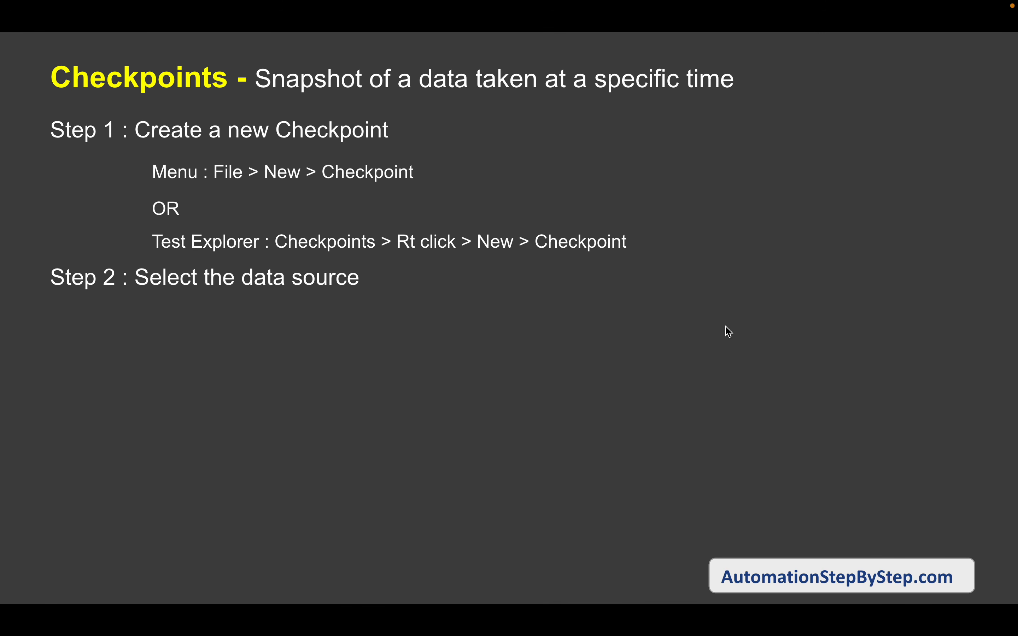
key("Right")
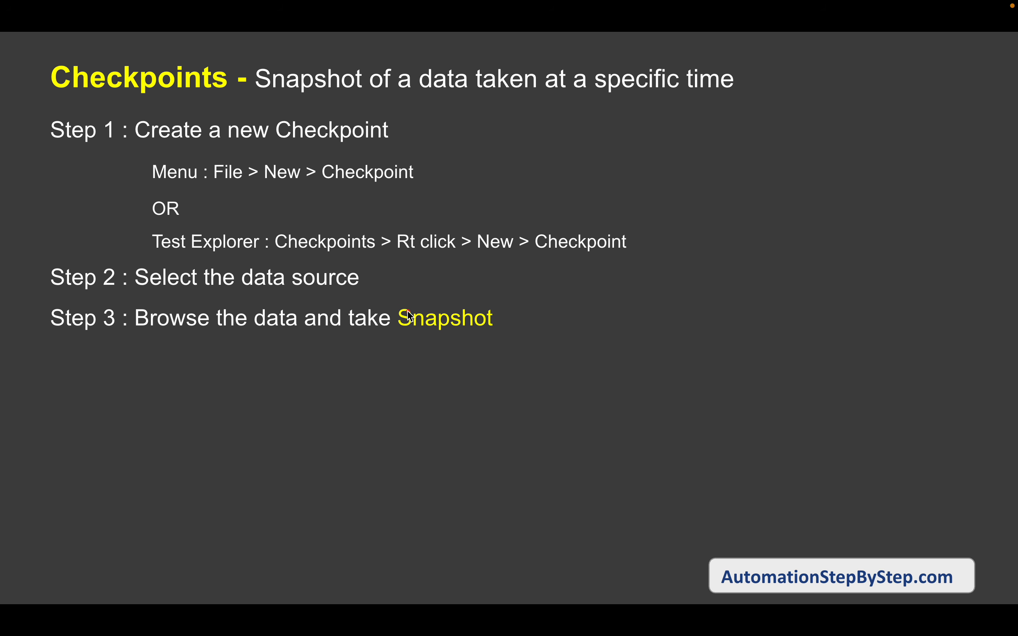
left_click_drag(391, 301, 530, 345)
key("ctrl+Right")
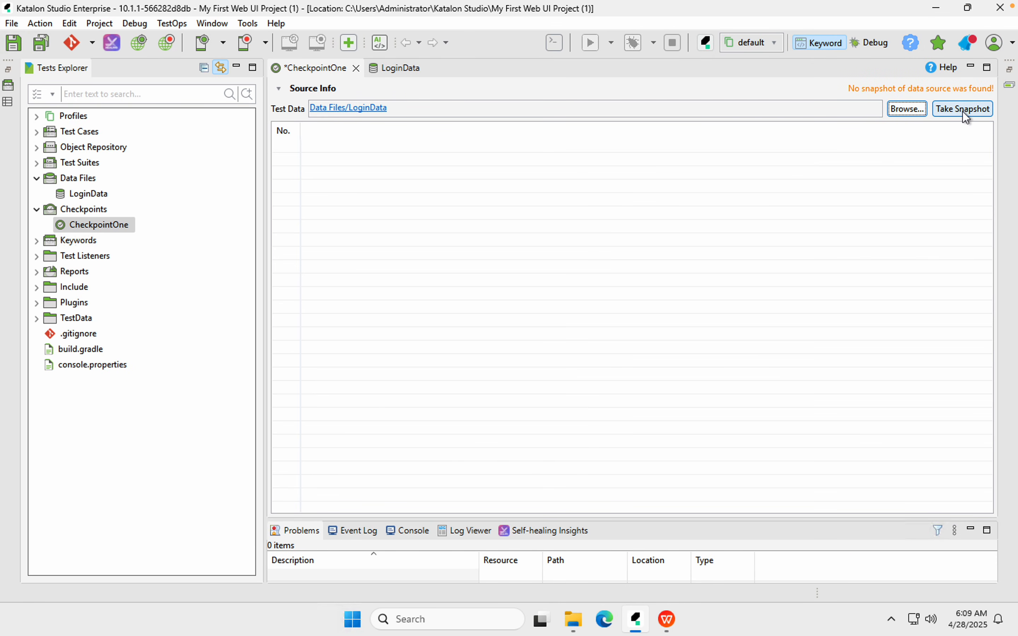
Take a snapshot of the LoginData source in CheckpointOne.
left_click(963, 113)
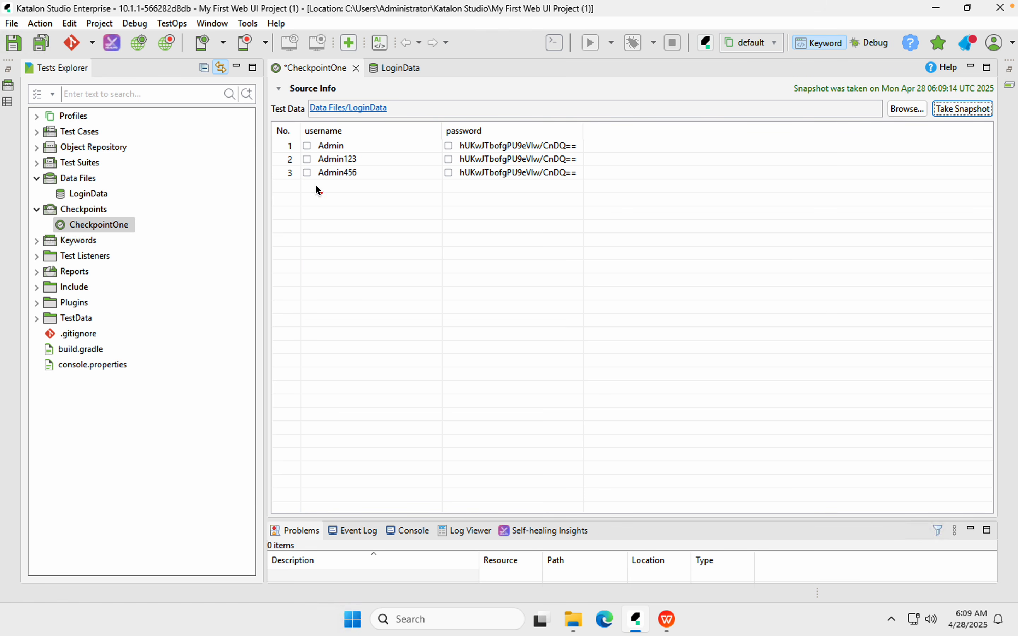
left_click_drag(263, 122, 644, 198)
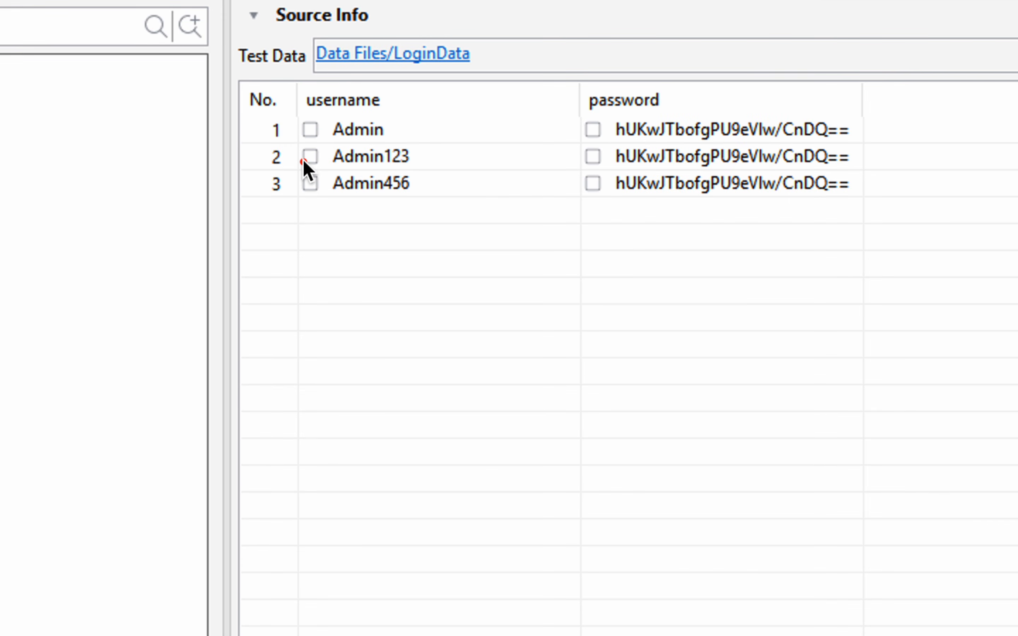
Mark the username and password in row 2 and the password in row 3 of the snapshot as checked, and save everything.
left_click(292, 128)
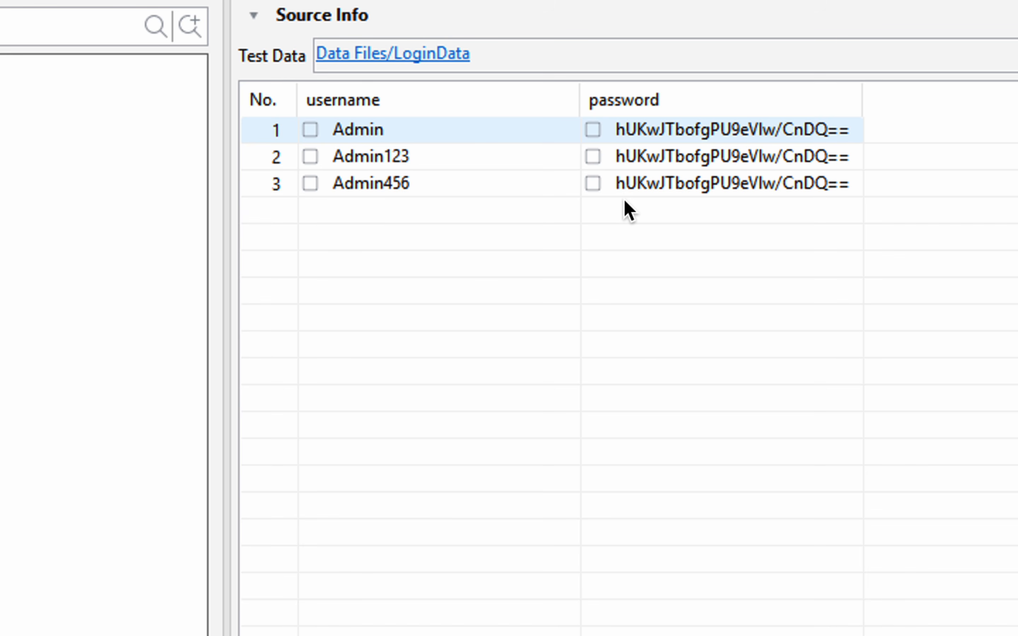
left_click(391, 162)
left_click(309, 157)
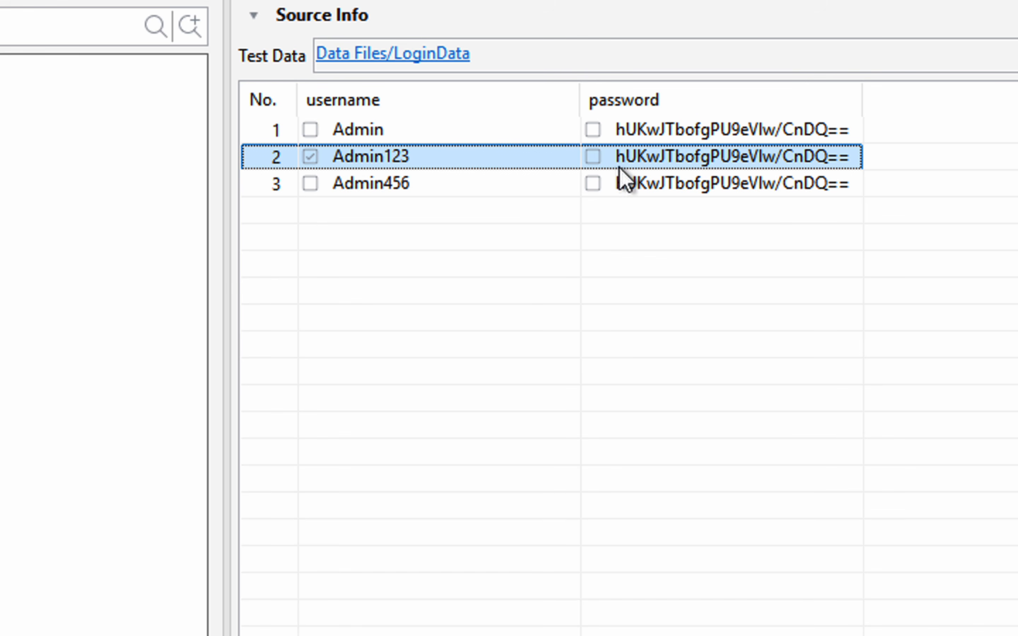
left_click(594, 157)
left_click(593, 184)
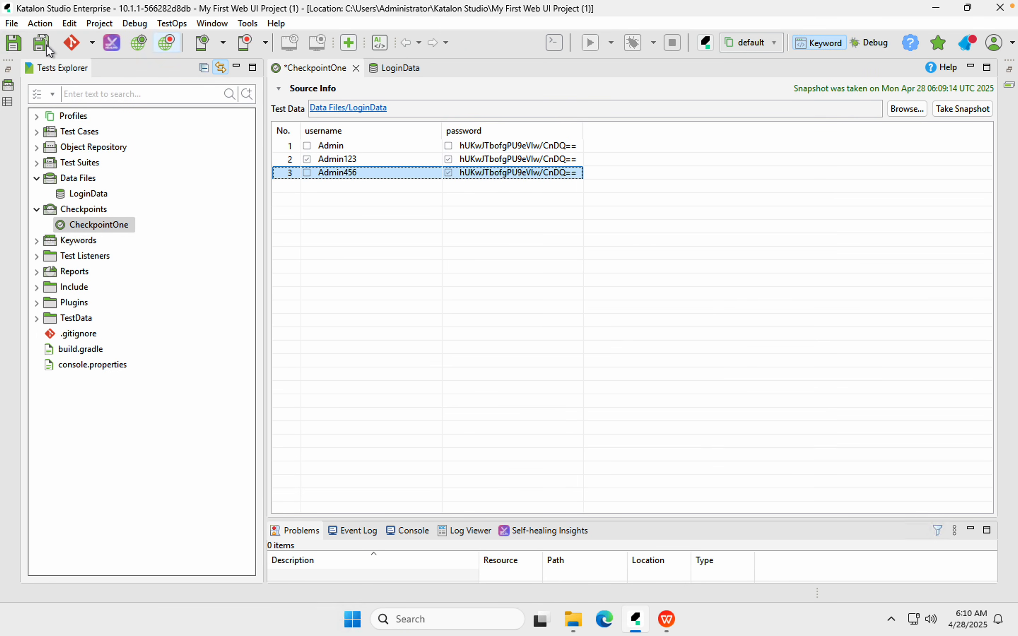
left_click(42, 44)
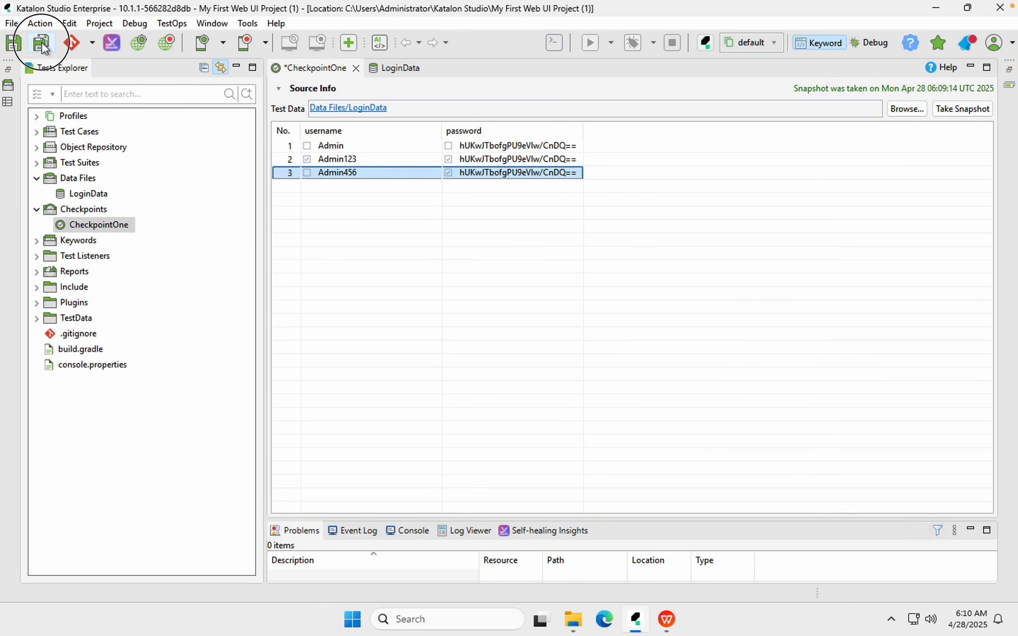
Create a test case named CheckpointDemo under Test Cases.
left_click(38, 132)
left_click(72, 134)
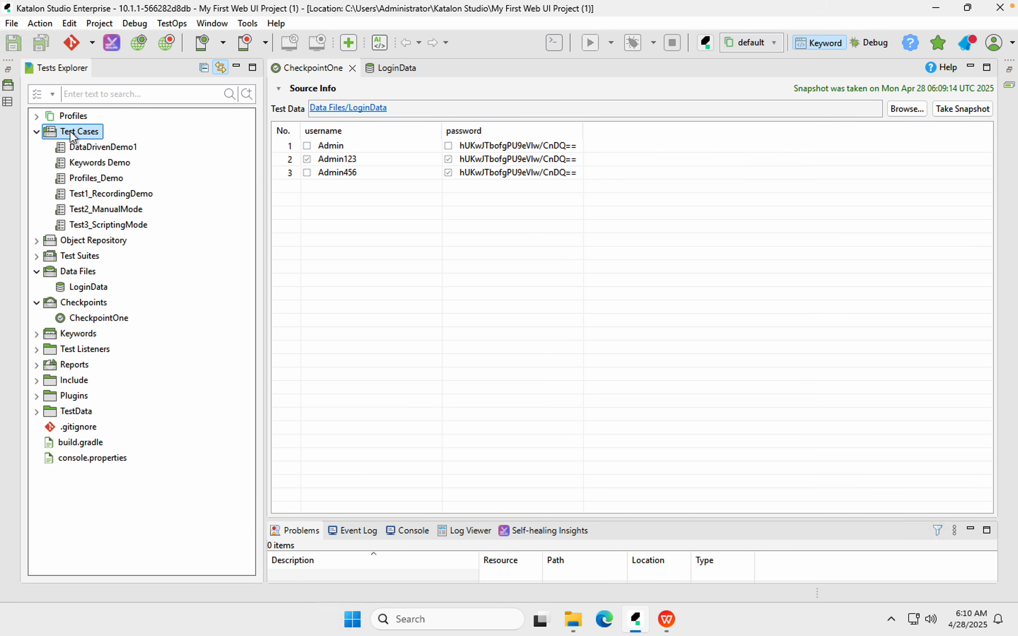
right_click(71, 133)
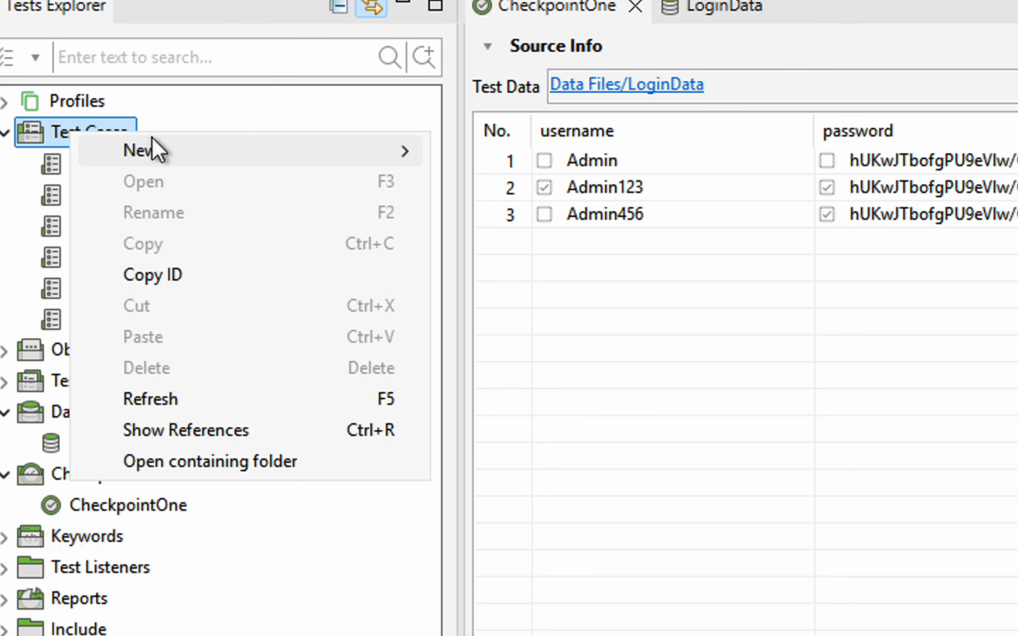
mouse_move(272, 159)
left_click(494, 179)
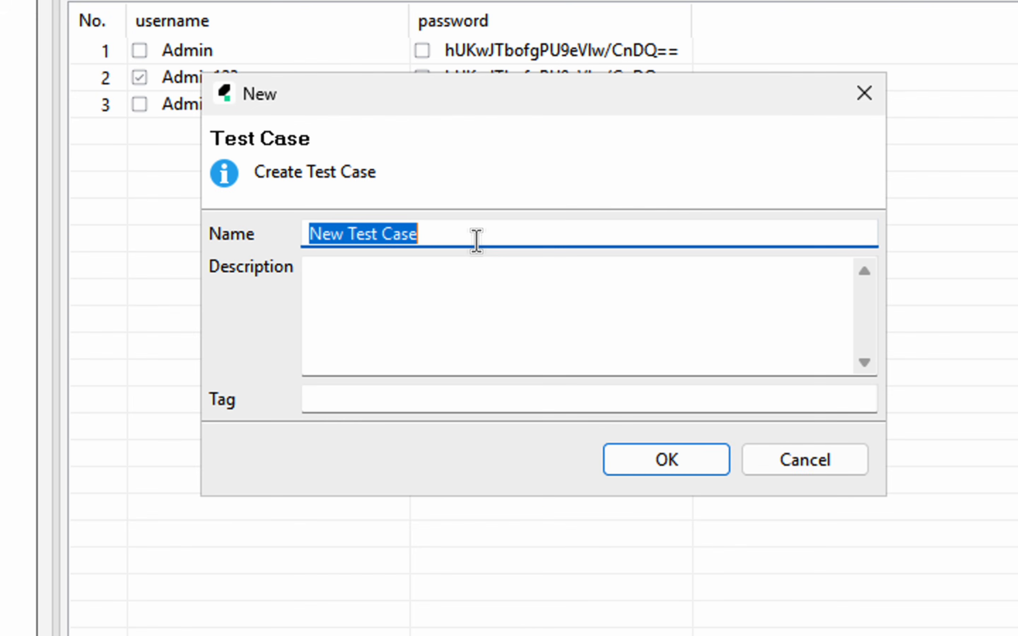
type("Checkpoint")
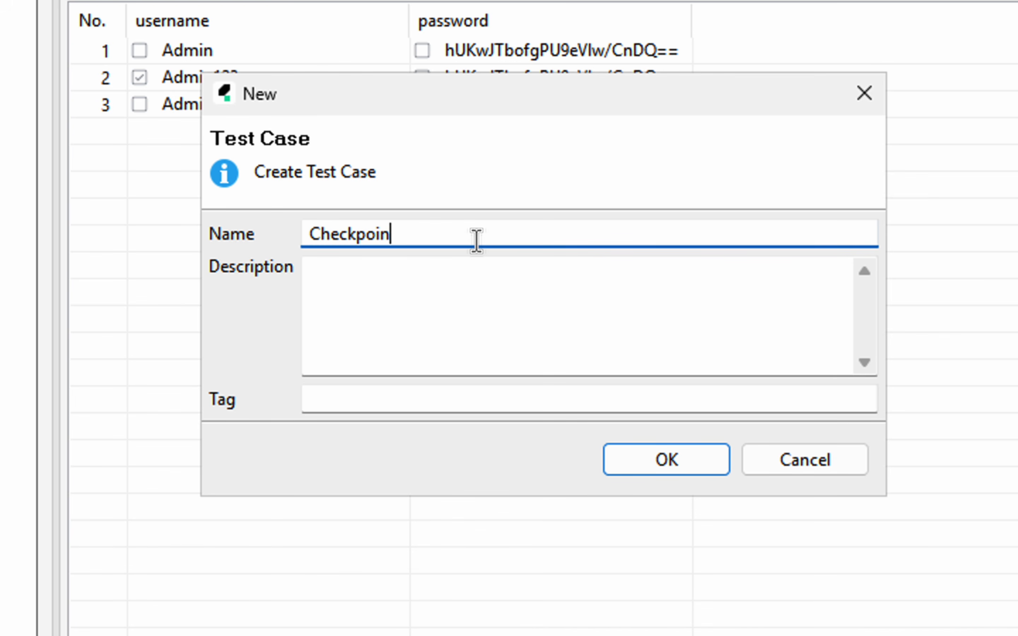
type("Demo")
left_click(666, 460)
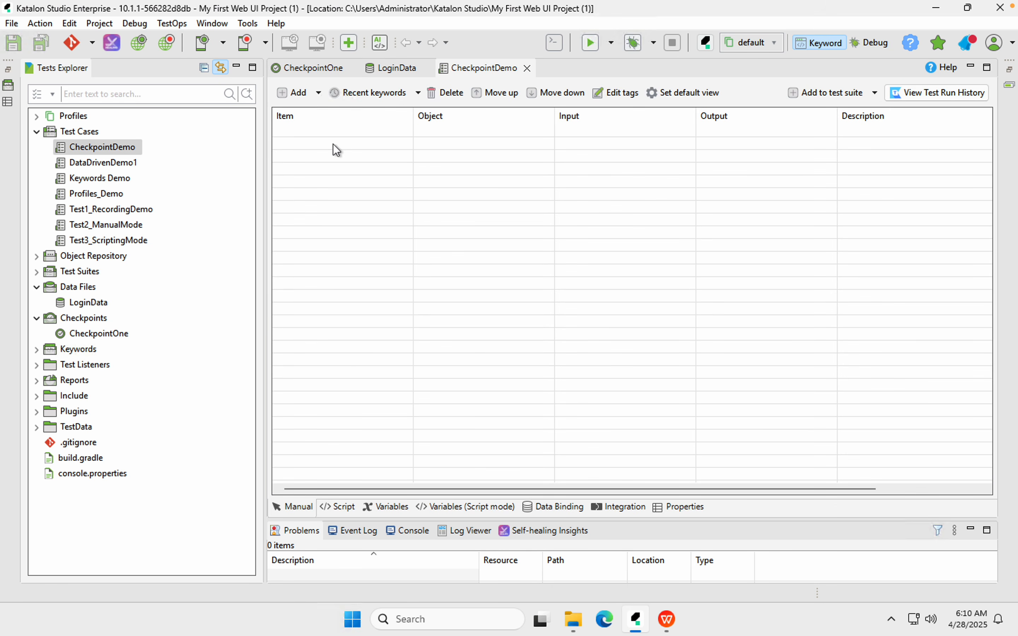
Add a new keyword step to the empty CheckpointDemo test case.
left_click(316, 92)
left_click(317, 111)
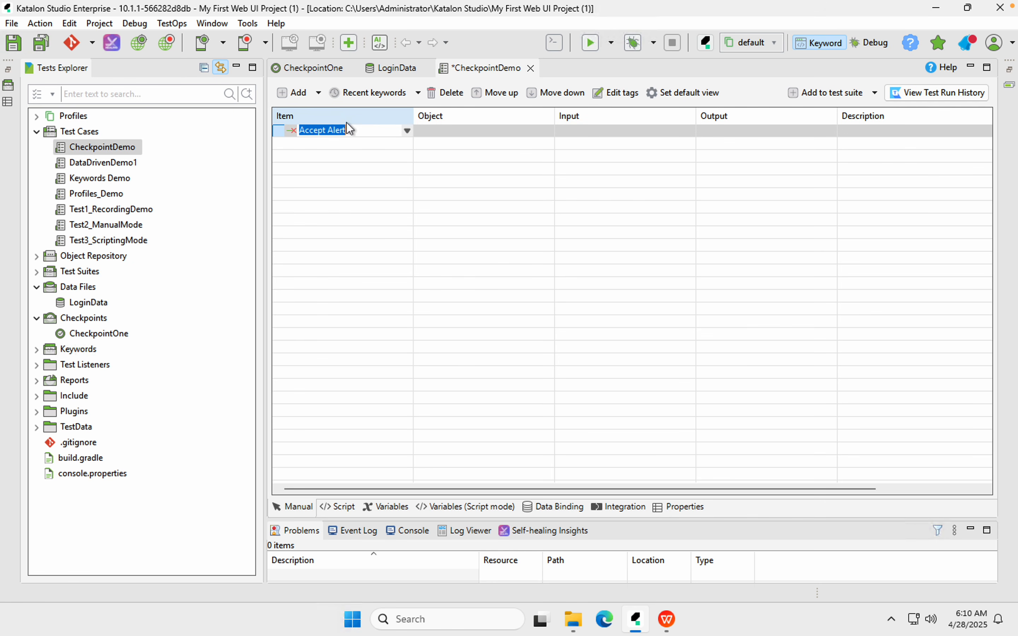
left_click(406, 132)
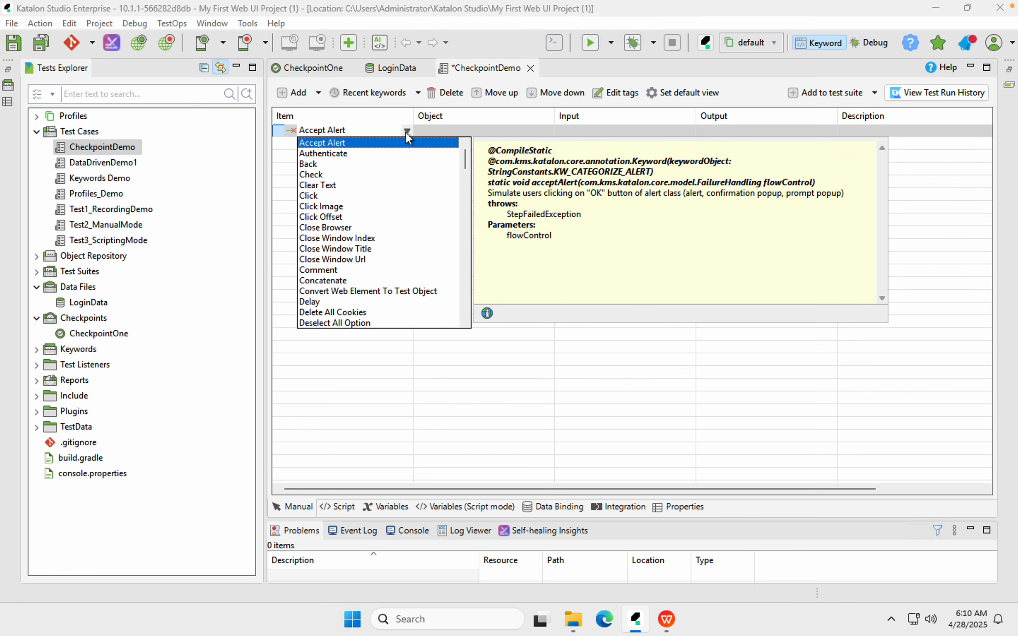
key("r")
key("f")
key("c")
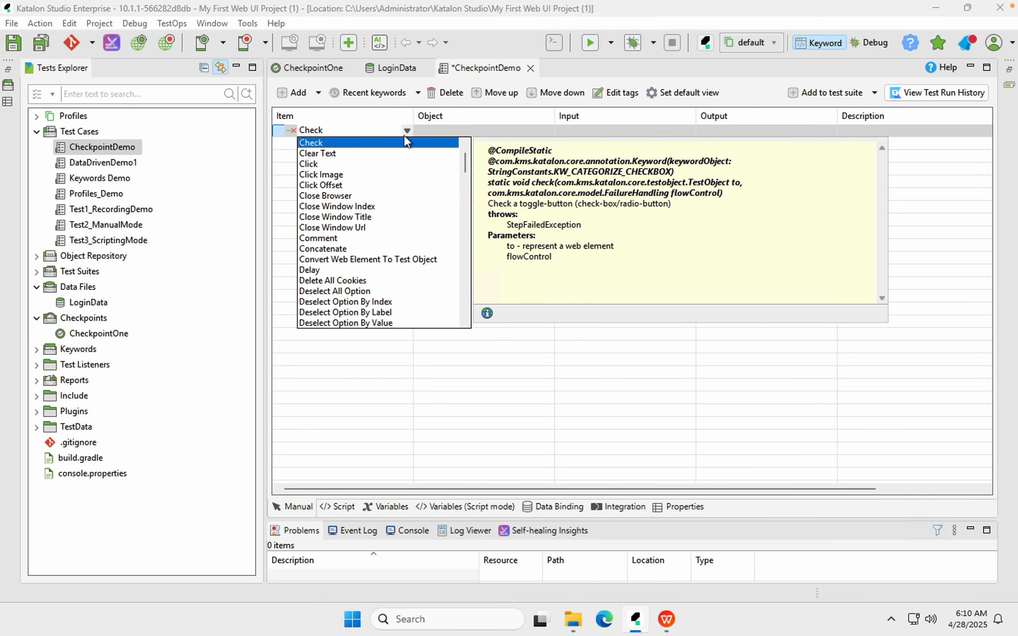
key("v")
key("e")
key("r")
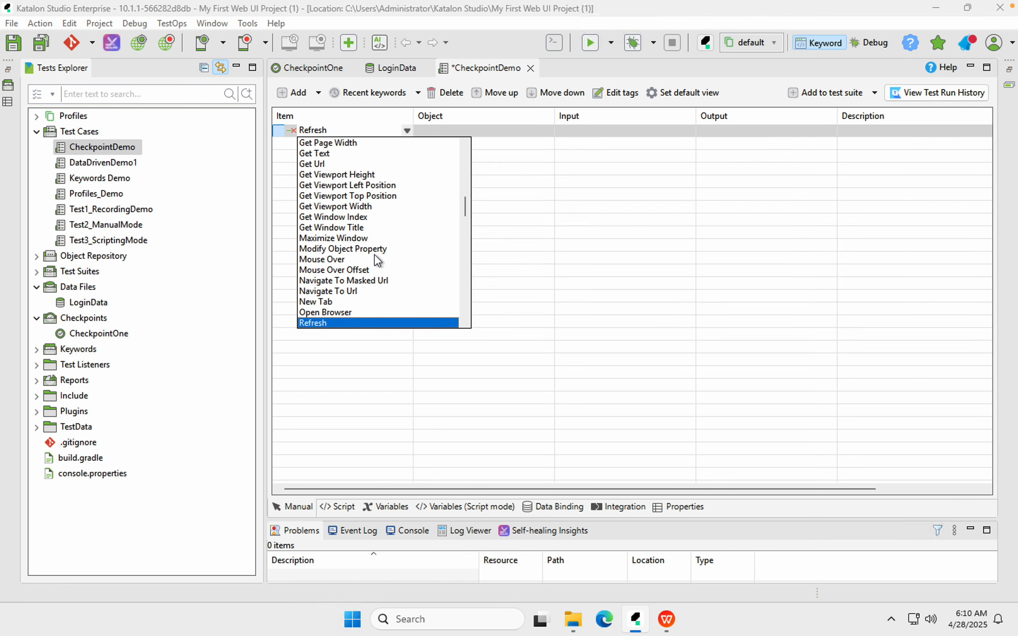
Set the keyword of the first CheckpointDemo step to Verify Checkpoint.
left_click(367, 132)
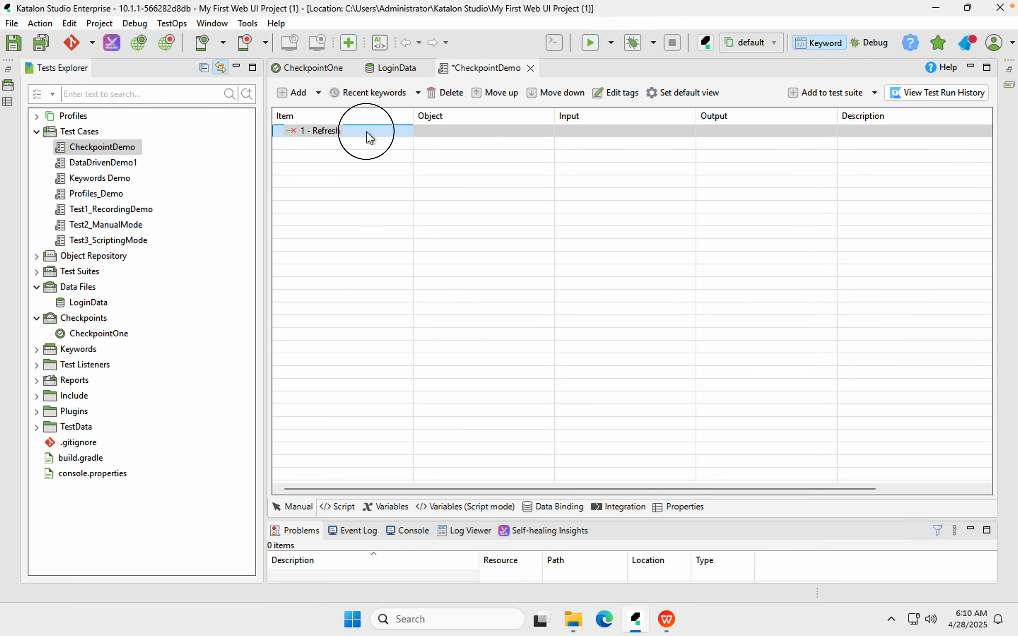
type("verify ch")
left_click(367, 151)
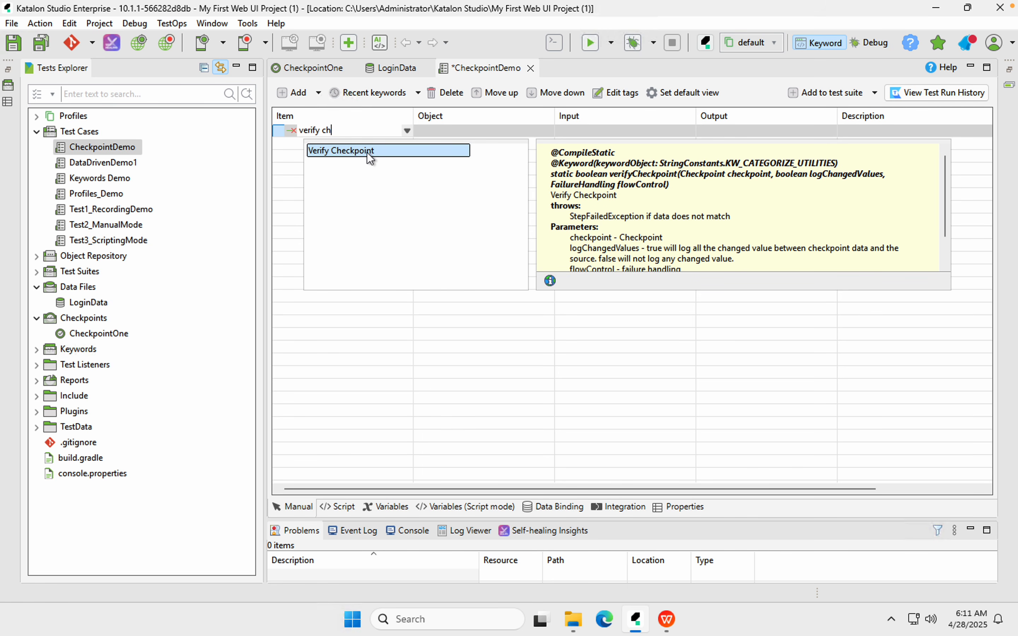
left_click(367, 152)
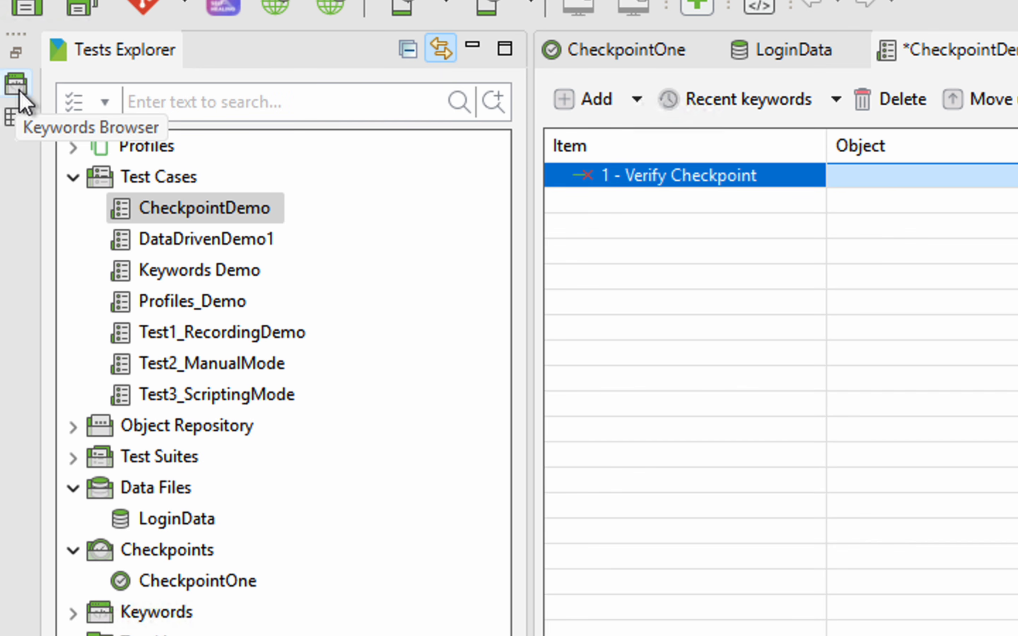
Locate the Verify Checkpoint keyword under Built-in Keywords, Web UI Keyword, Utilities in the Keywords Browser, and return to CheckpointDemo.
left_click(19, 89)
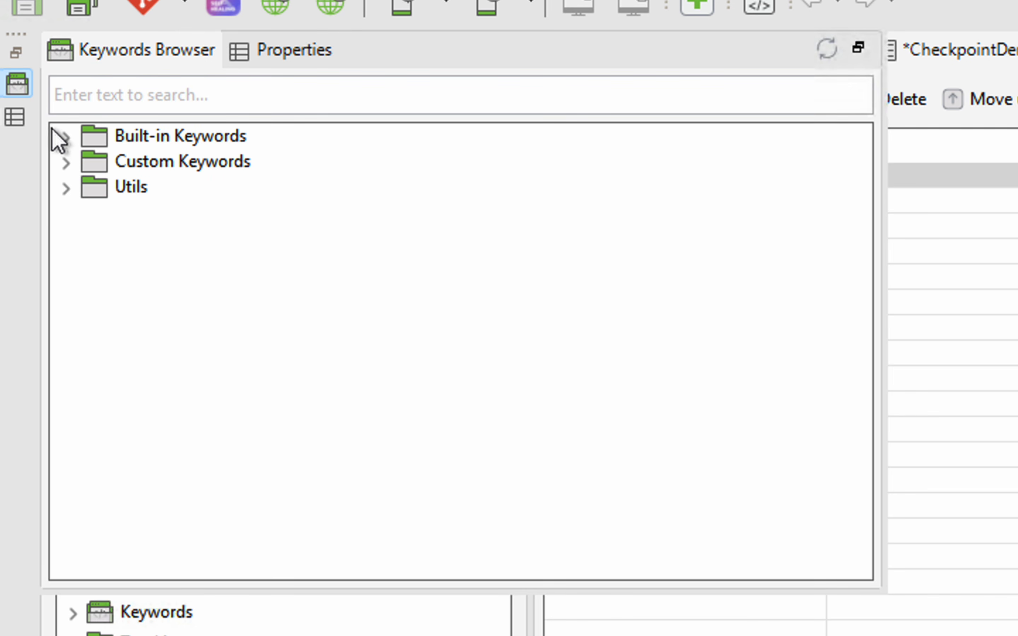
left_click(64, 137)
left_click(88, 162)
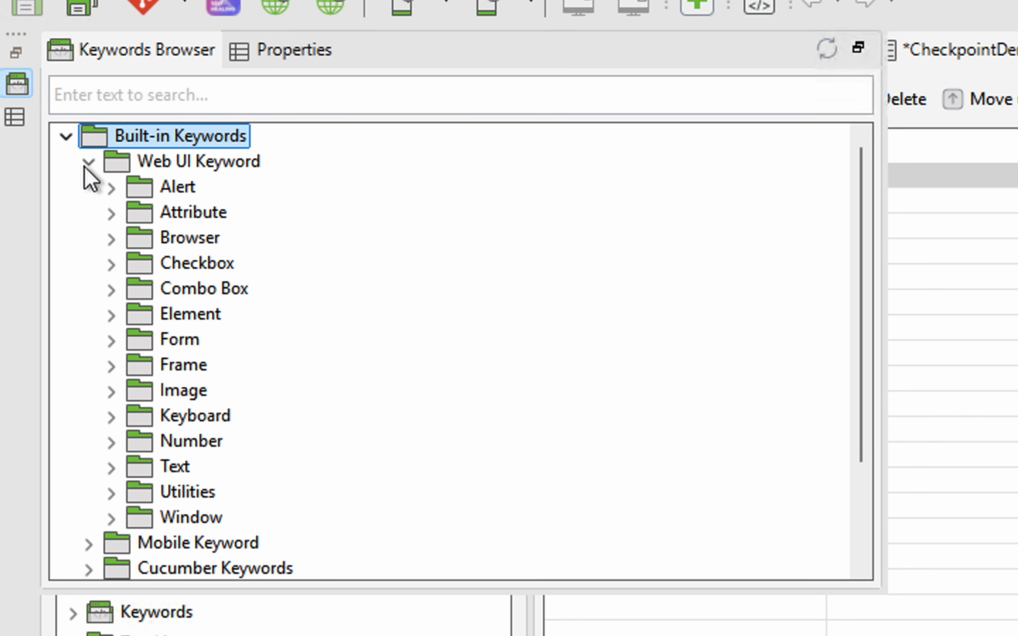
scroll(142, 505, "down", 2)
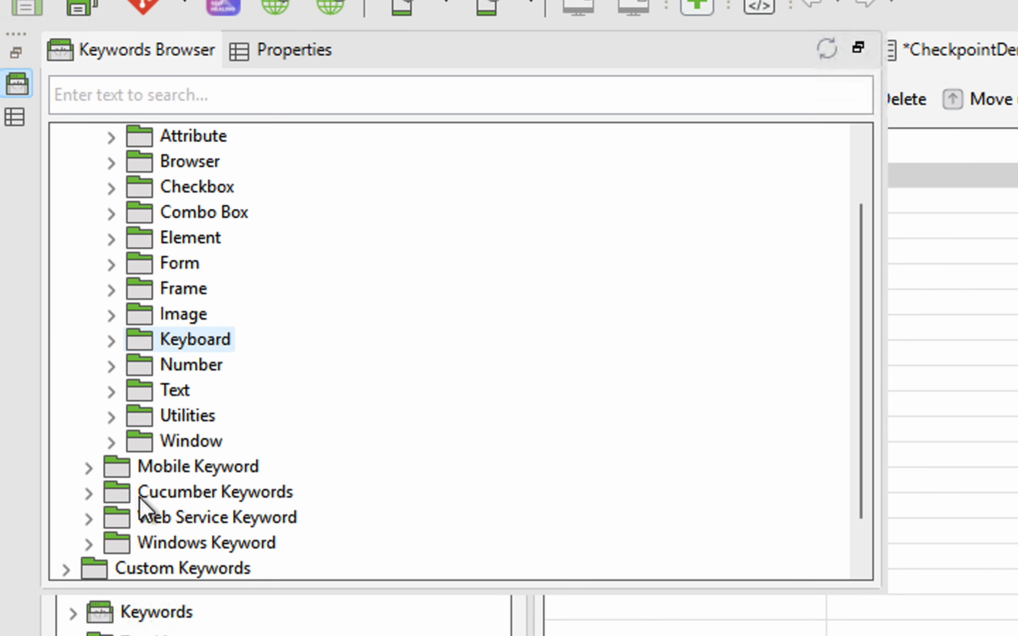
left_click(112, 364)
left_click(236, 546)
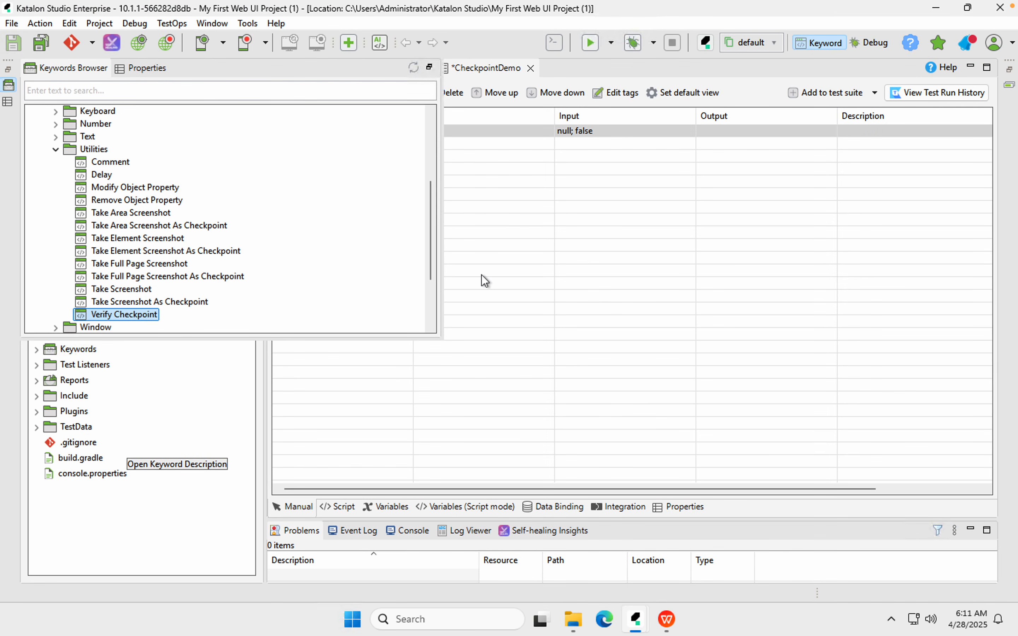
left_click(842, 239)
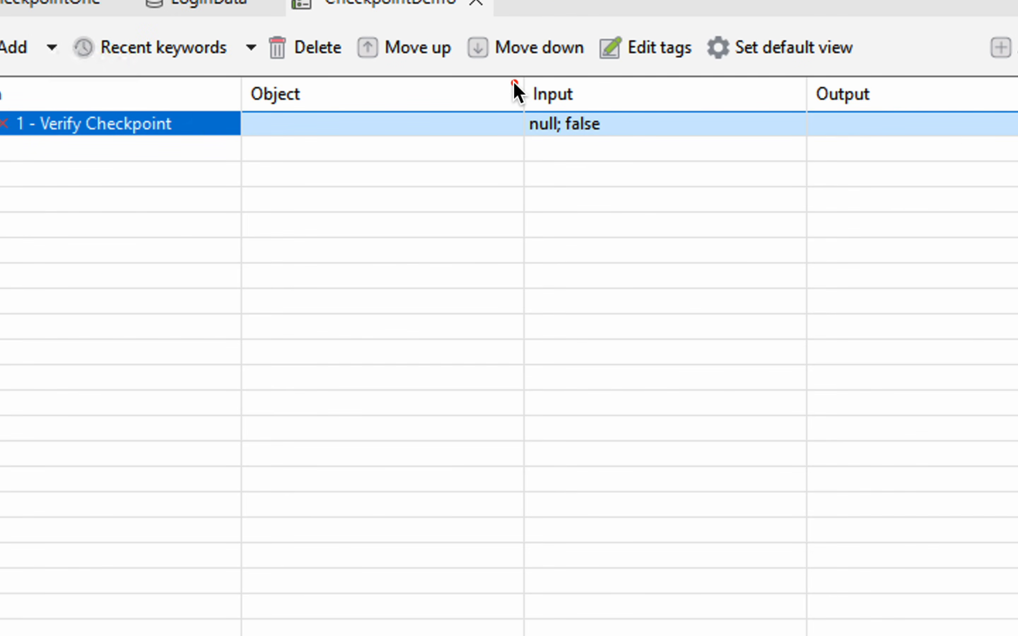
Set the checkpoint input parameter of the Verify Checkpoint step to CheckpointOne.
left_click_drag(548, 108, 632, 144)
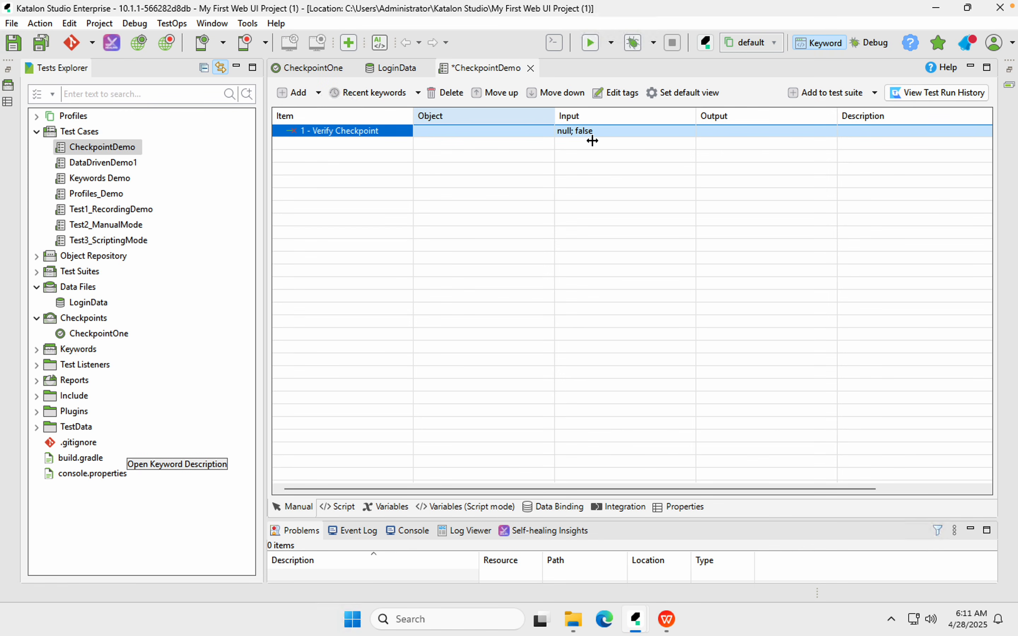
double_click(574, 132)
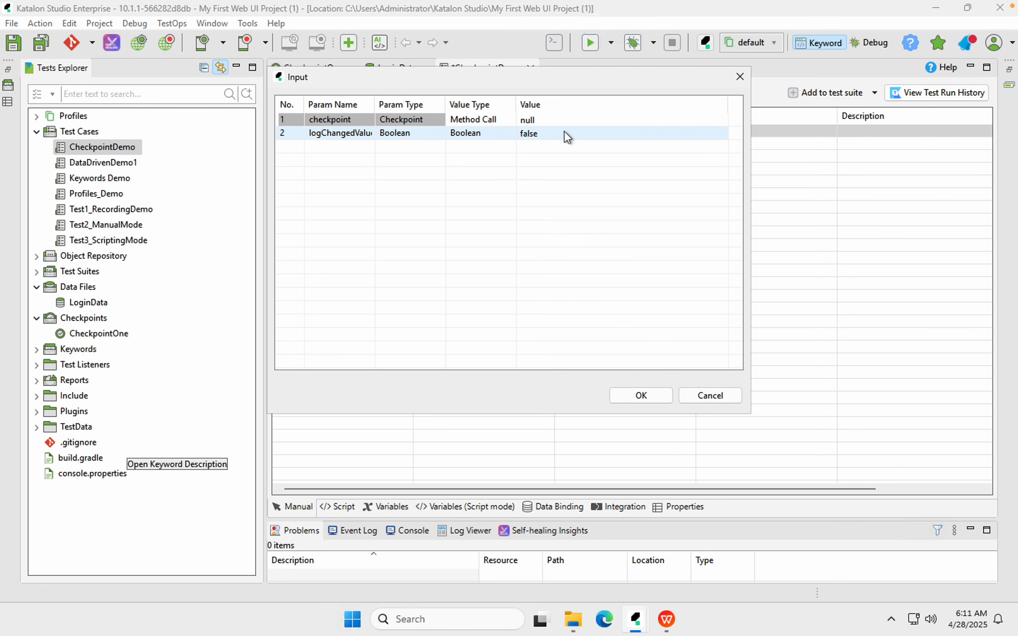
left_click(541, 123)
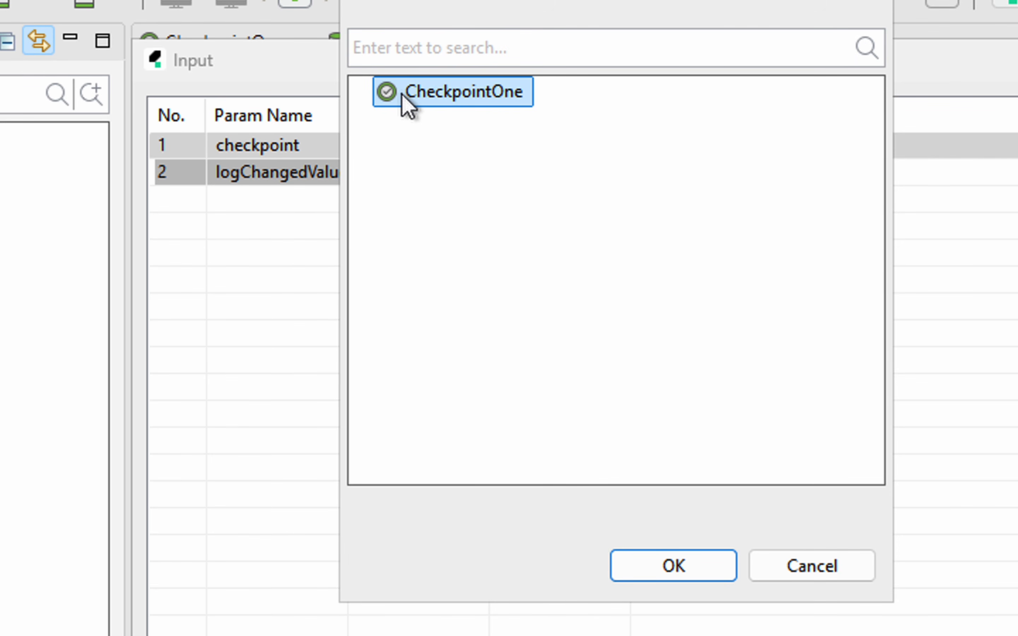
left_click(688, 564)
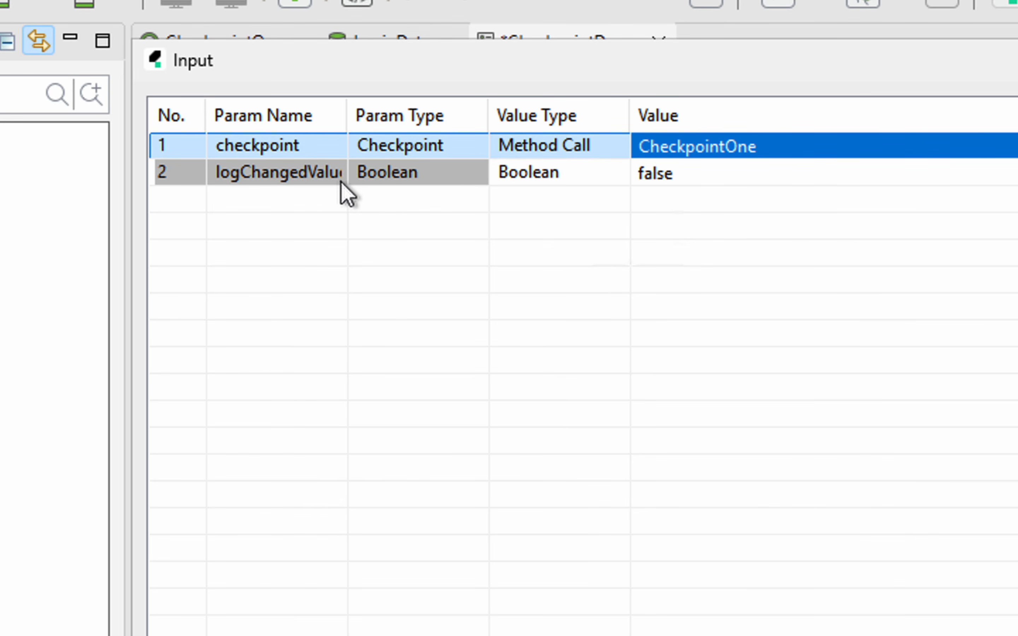
Set the logChangedValues parameter of the Verify Checkpoint step to true, and save everything.
left_click(277, 173)
left_click_drag(341, 104, 417, 106)
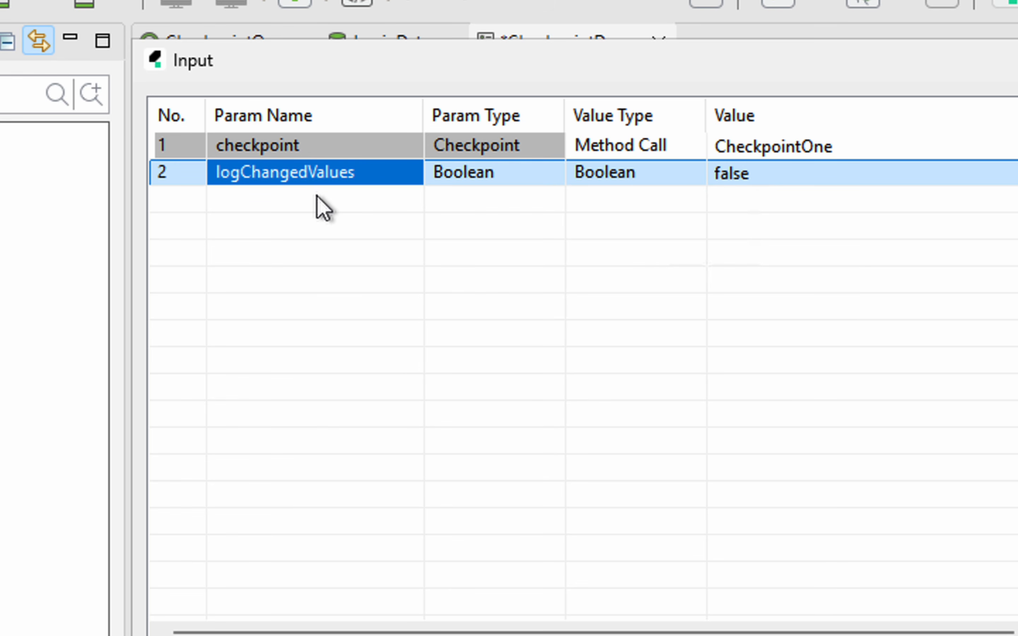
left_click(740, 180)
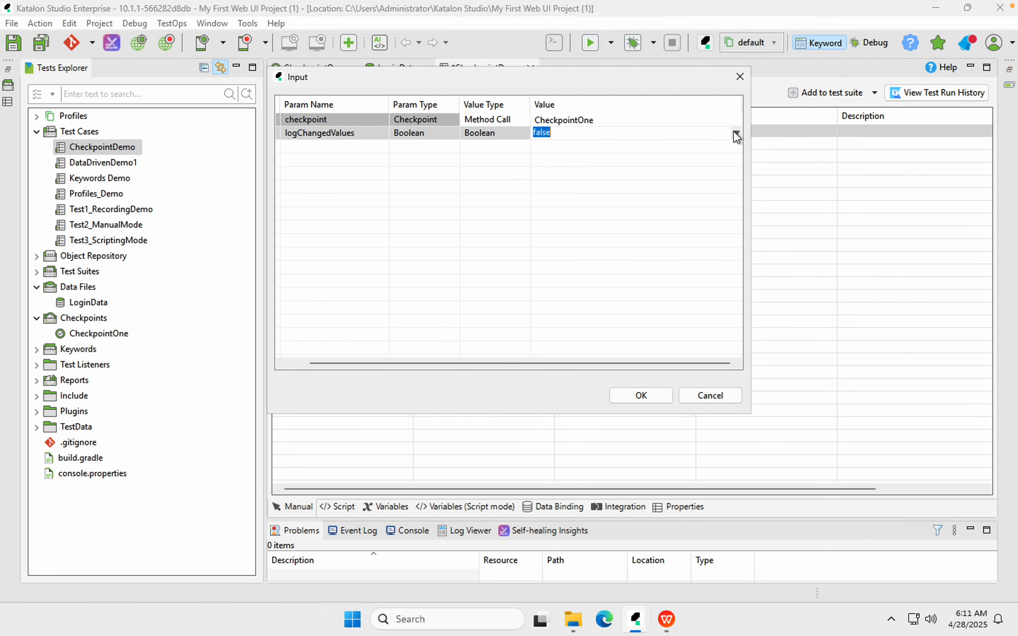
left_click(732, 133)
left_click(599, 143)
left_click(642, 395)
left_click(42, 46)
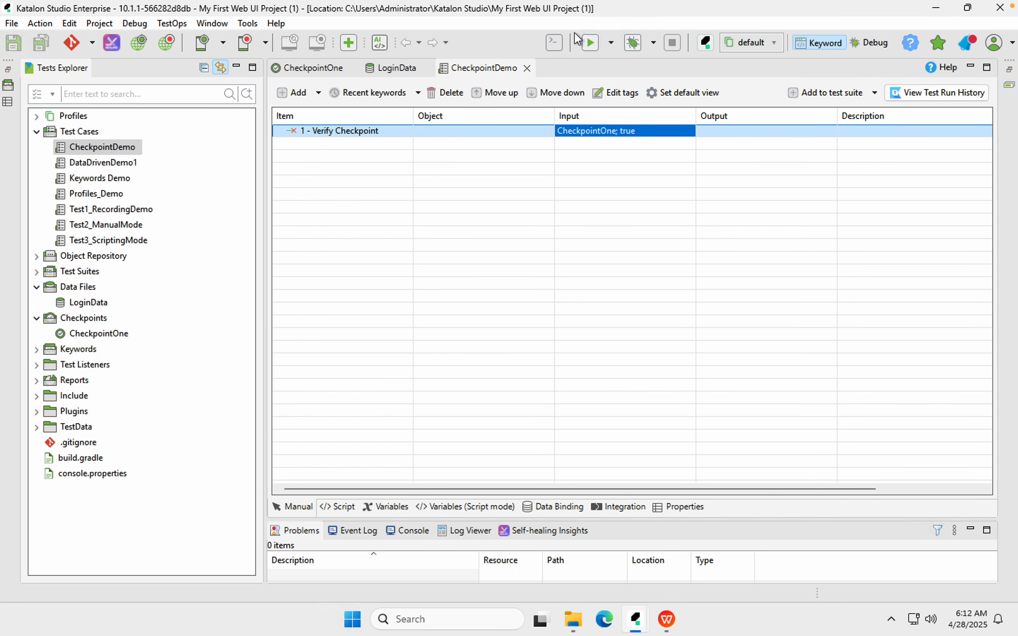
Run the CheckpointDemo test case and review its execution log in full size and tree view.
left_click(590, 42)
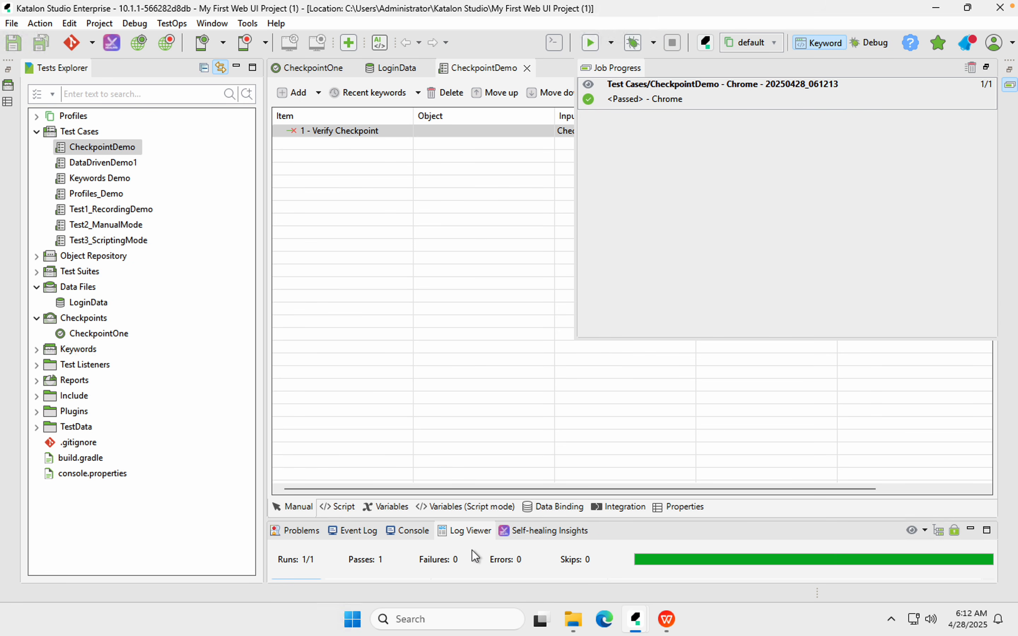
double_click(467, 531)
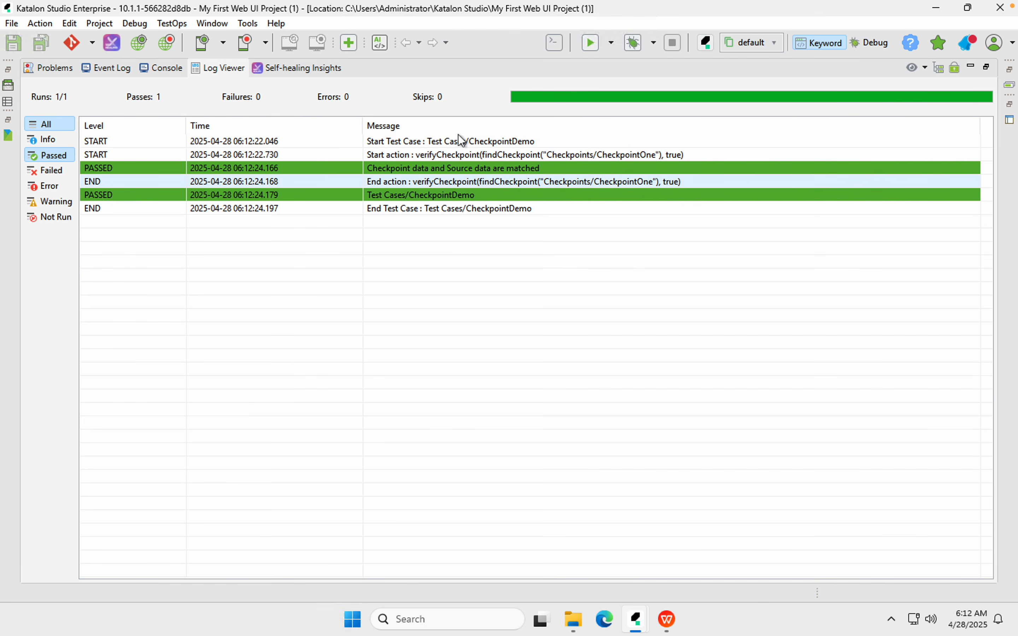
left_click(945, 67)
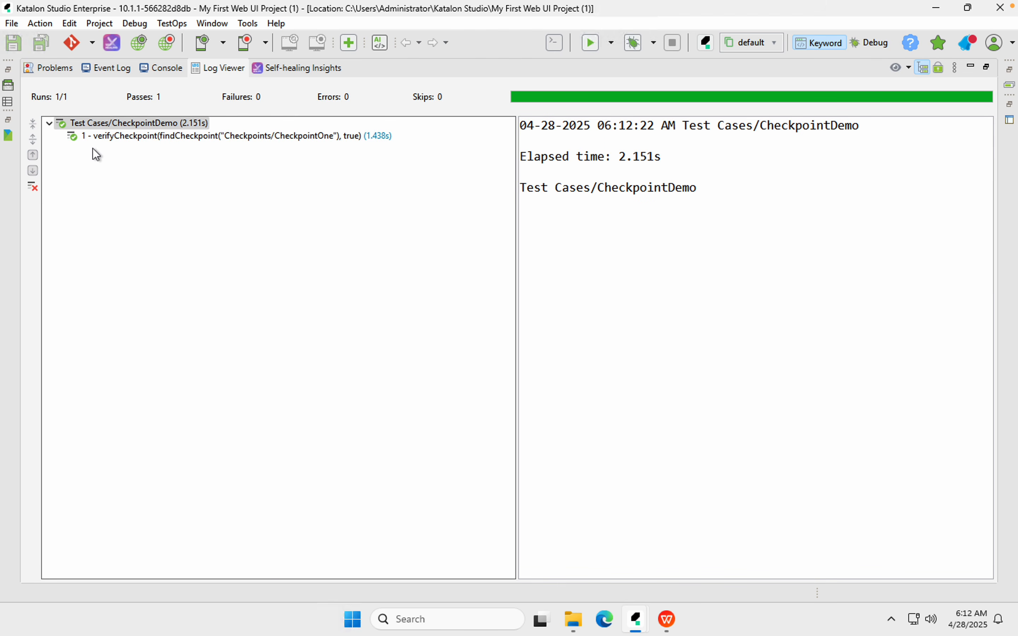
double_click(219, 71)
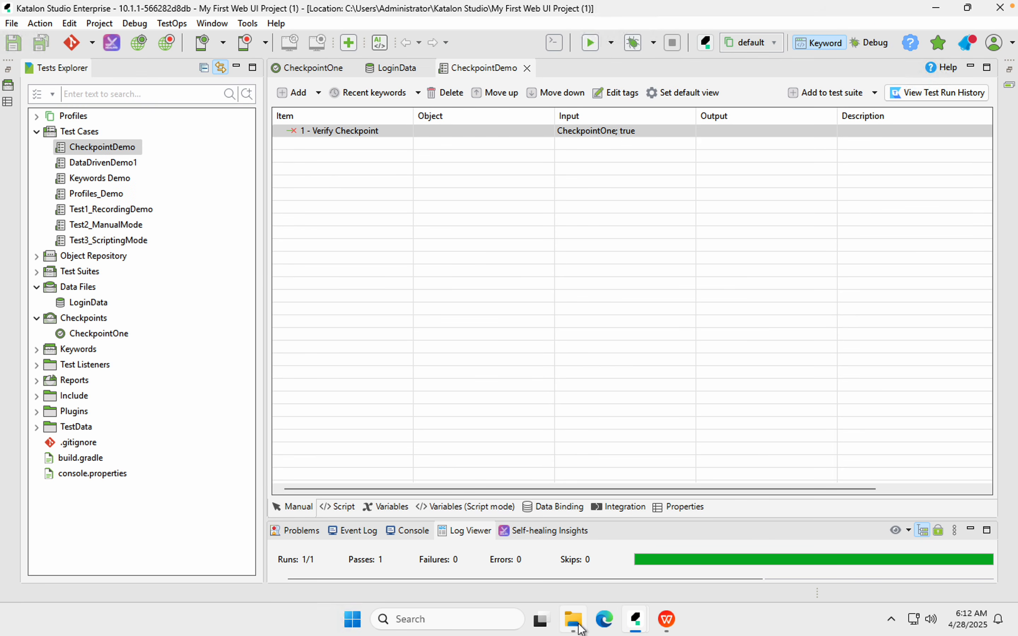
Open test_data.xlsx from the project's TestData folder in File Explorer, and return to Katalon Studio.
left_click(580, 626)
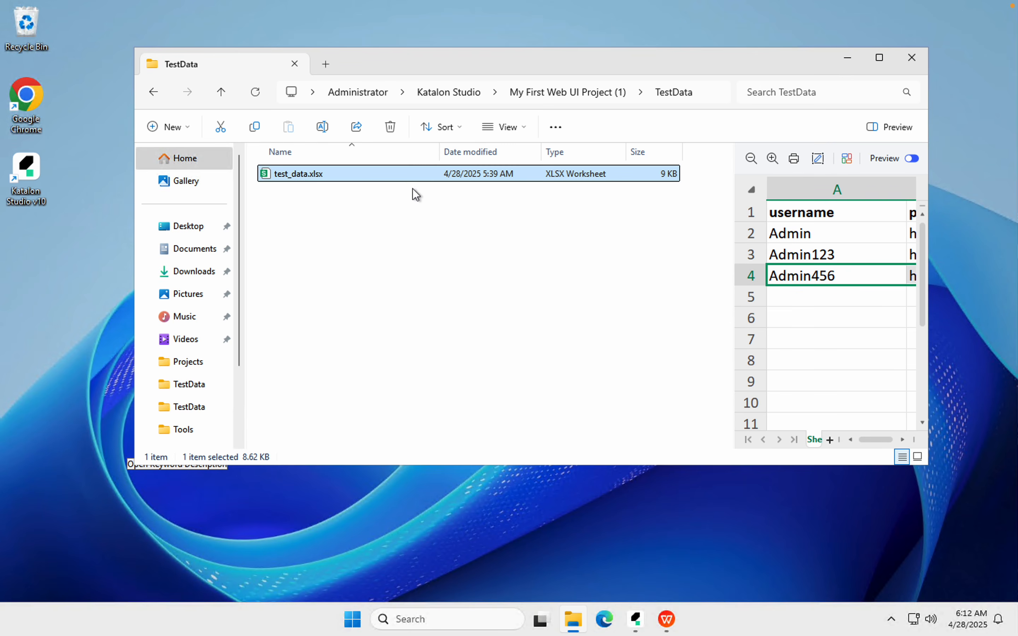
double_click(363, 173)
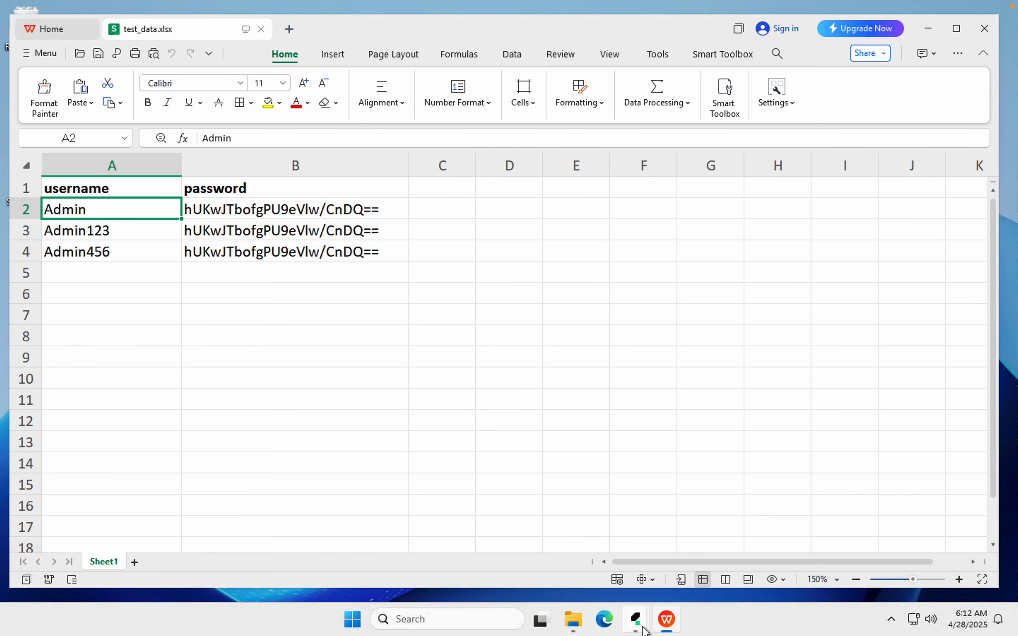
mouse_move(643, 628)
left_click(613, 543)
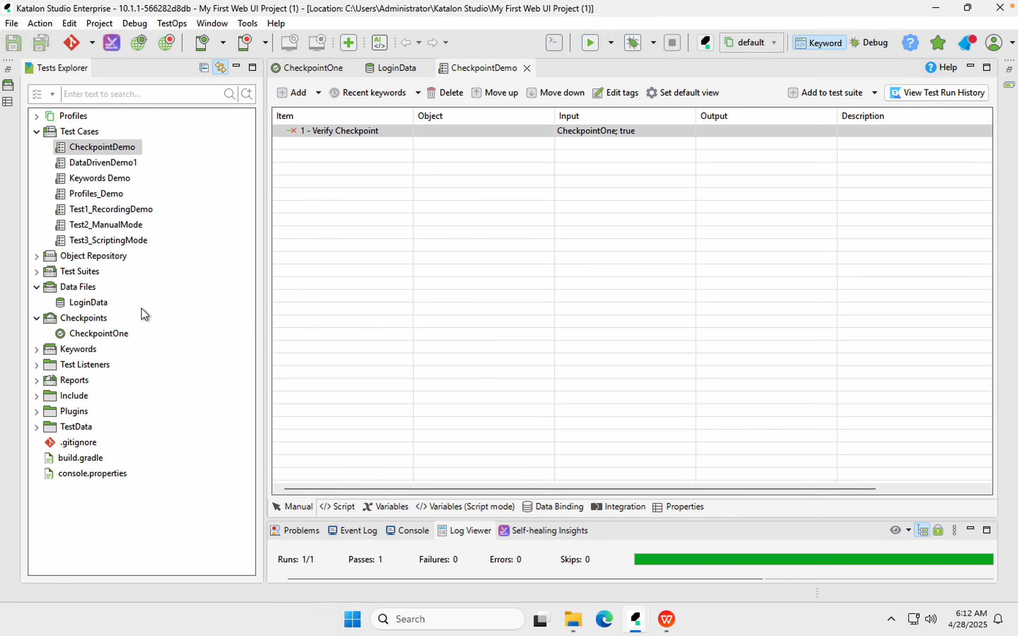
Open CheckpointOne and examine which username and password cells of the snapshot are marked as checked.
double_click(107, 334)
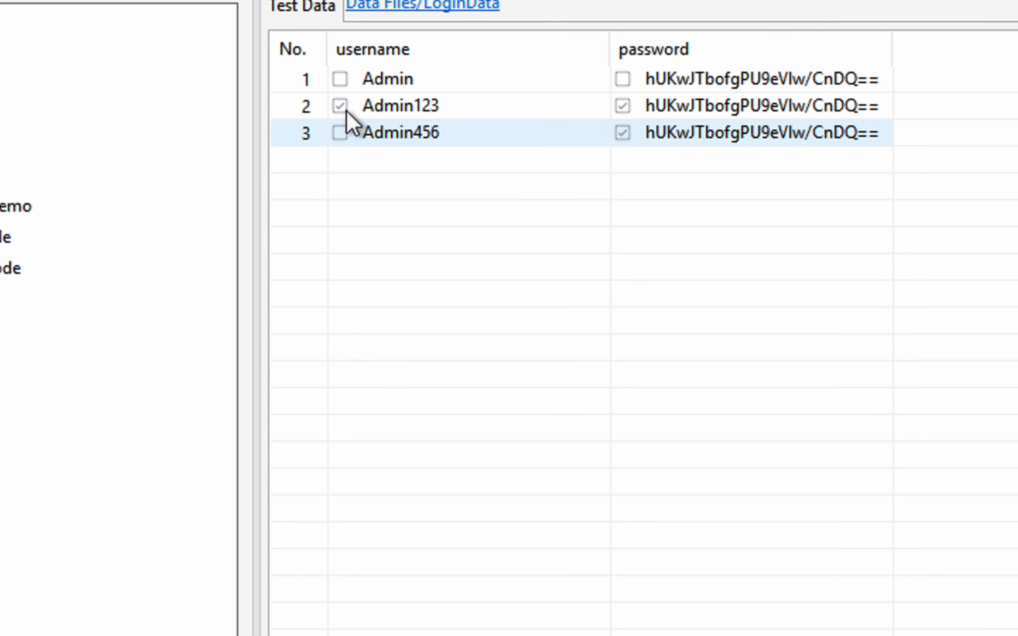
left_click(307, 161)
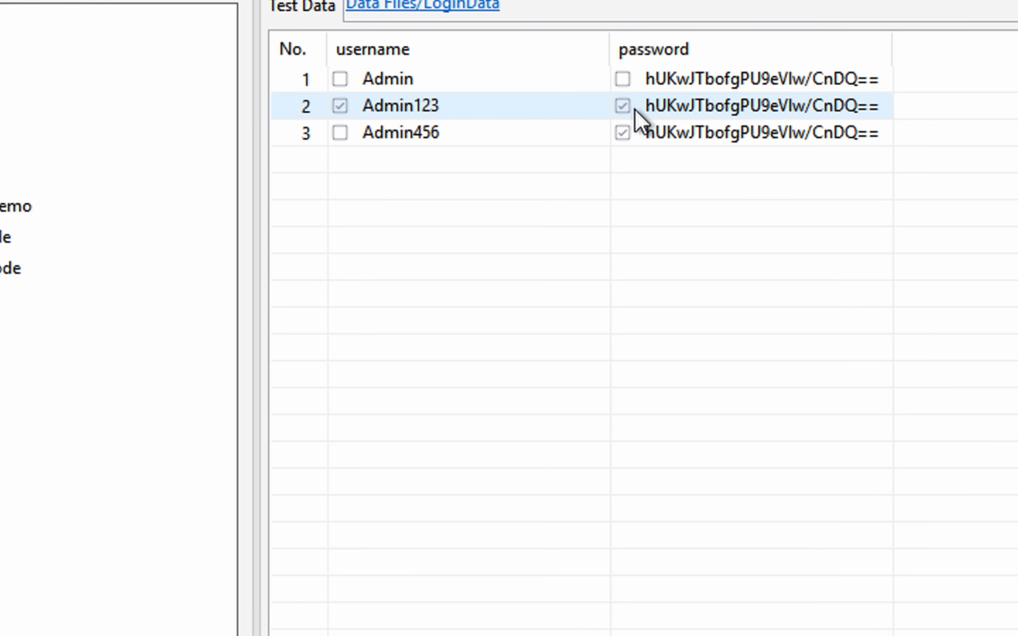
left_click(635, 134)
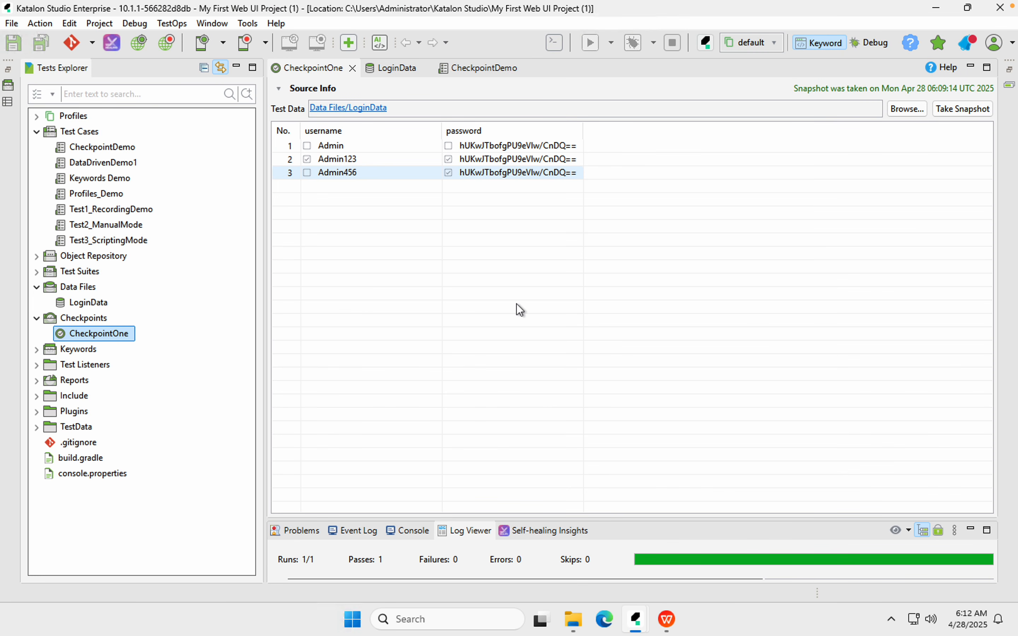
In the test_data.xlsx workbook in WPS Office, change the username in cell A3 to Admin246, and save and close the workbook.
left_click(636, 619)
left_click(666, 619)
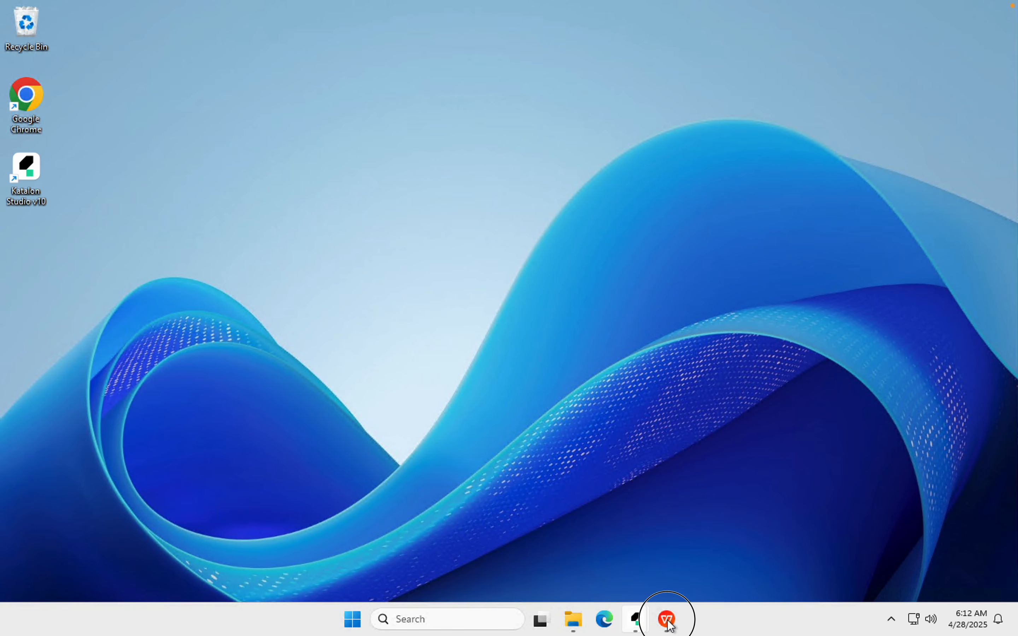
left_click(76, 234)
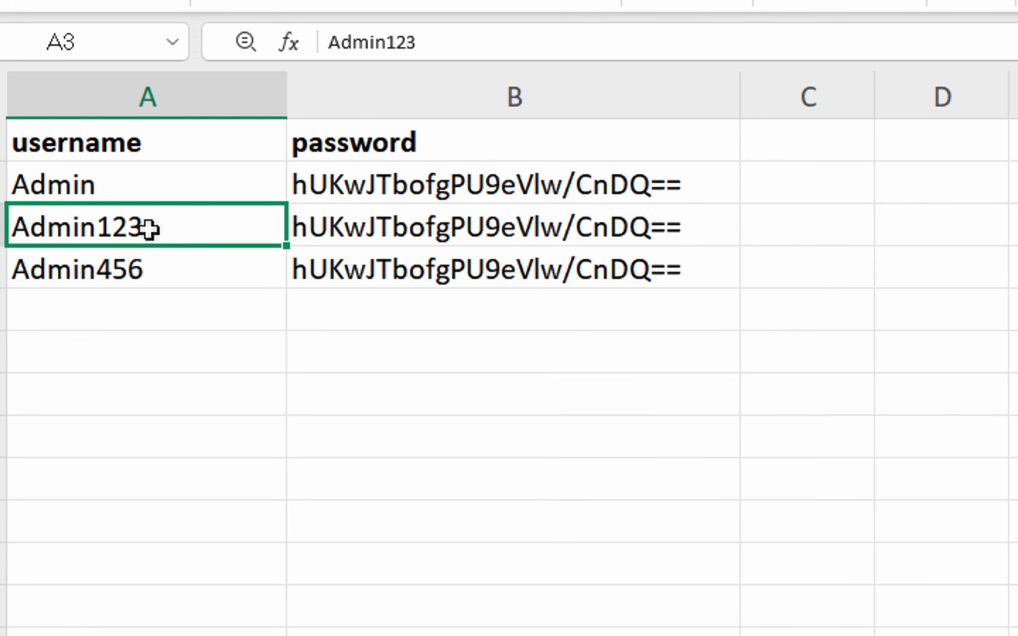
double_click(148, 228)
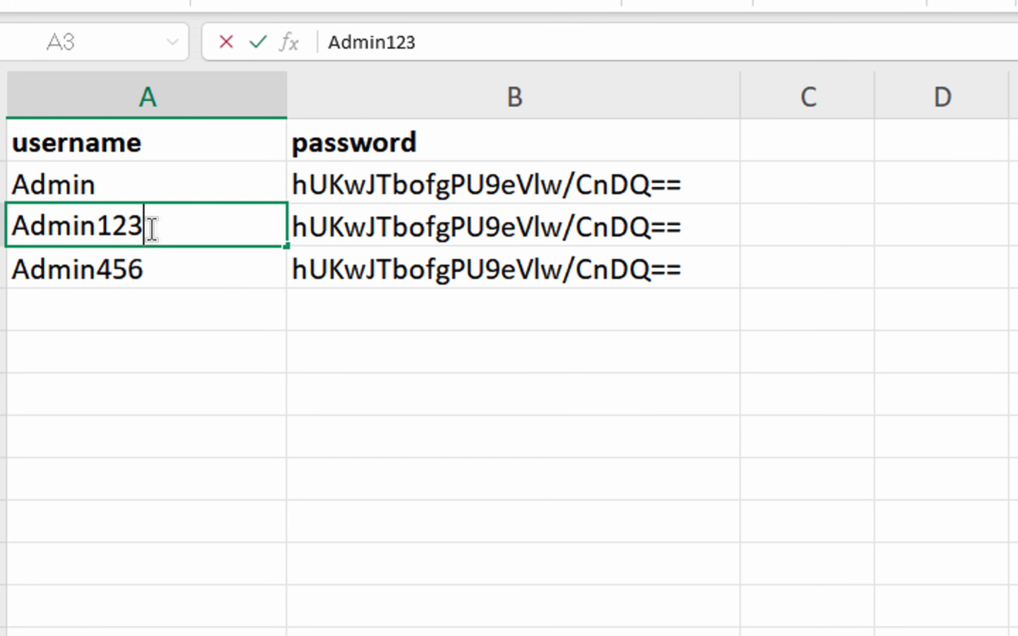
key("BackSpace")
key("BackSpace")
key("BackSpace")
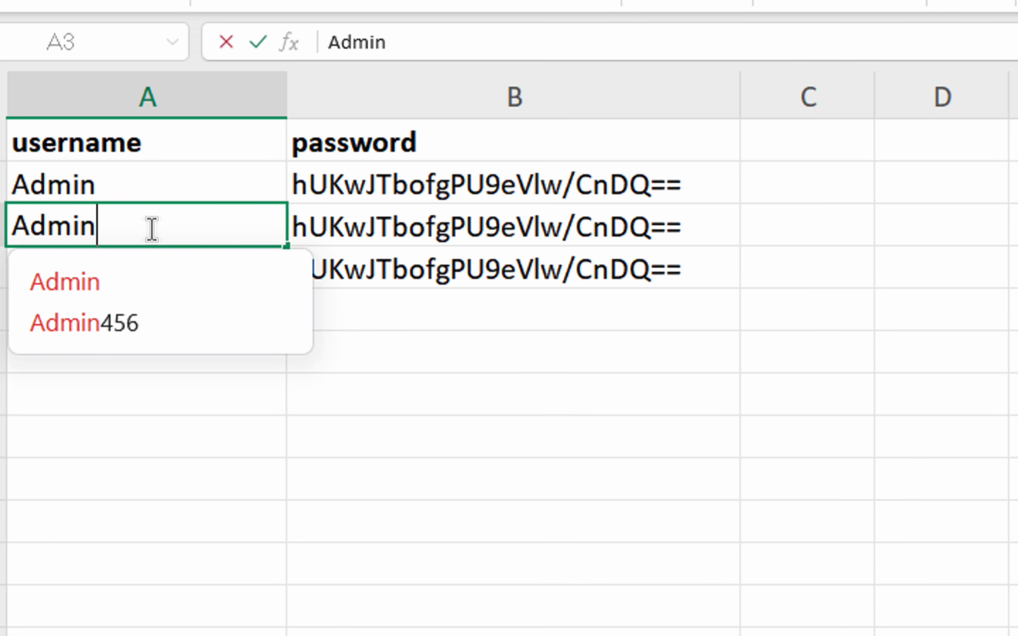
type("246")
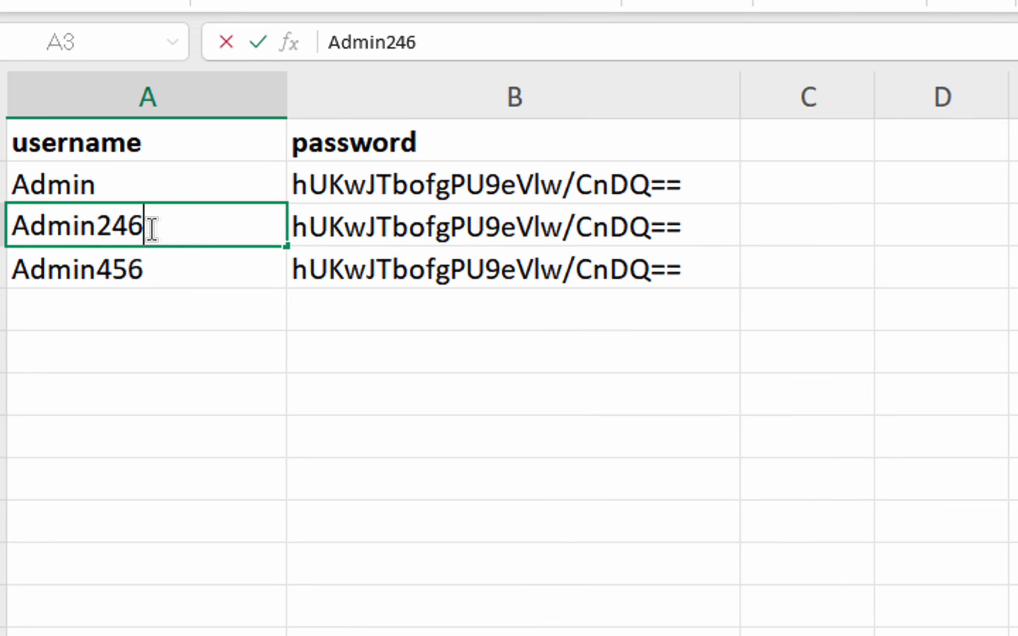
key("Return")
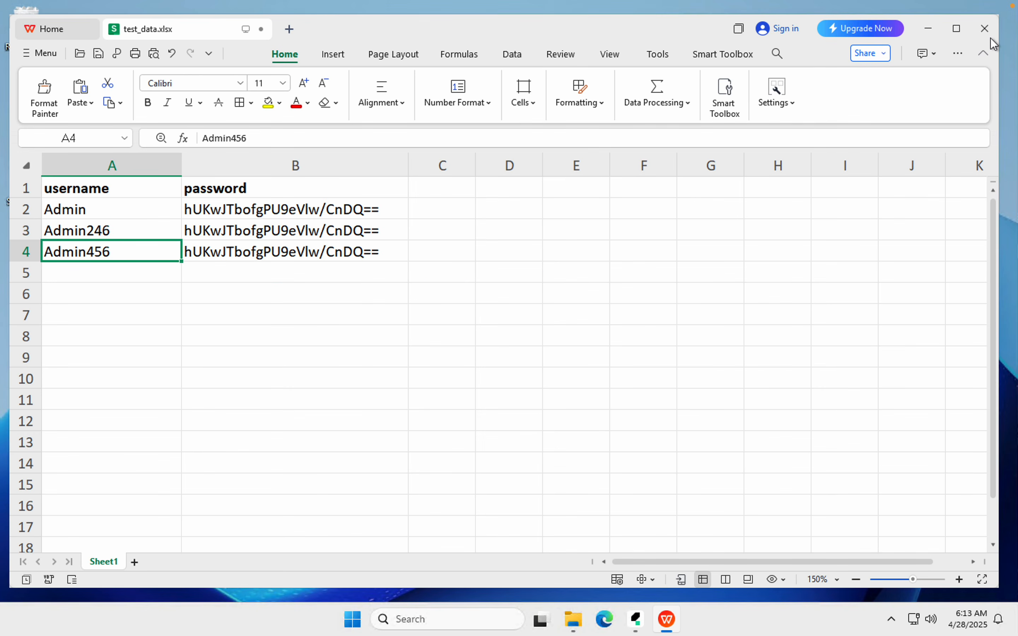
left_click(985, 28)
left_click(480, 331)
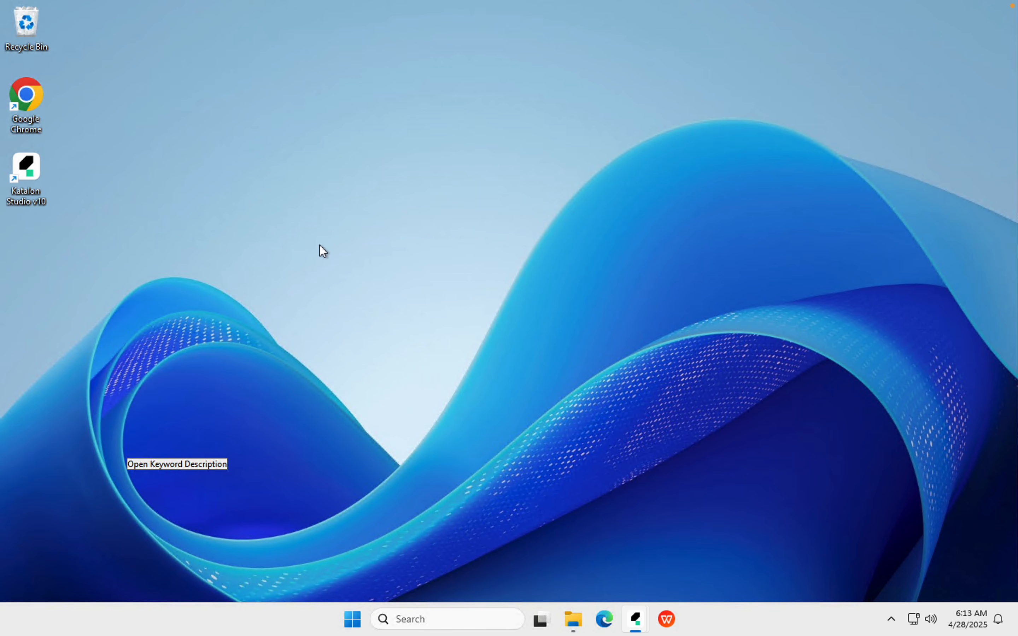
Return to Katalon Studio, open the CheckpointDemo test case and run it against the changed source data.
left_click(636, 617)
left_click(577, 543)
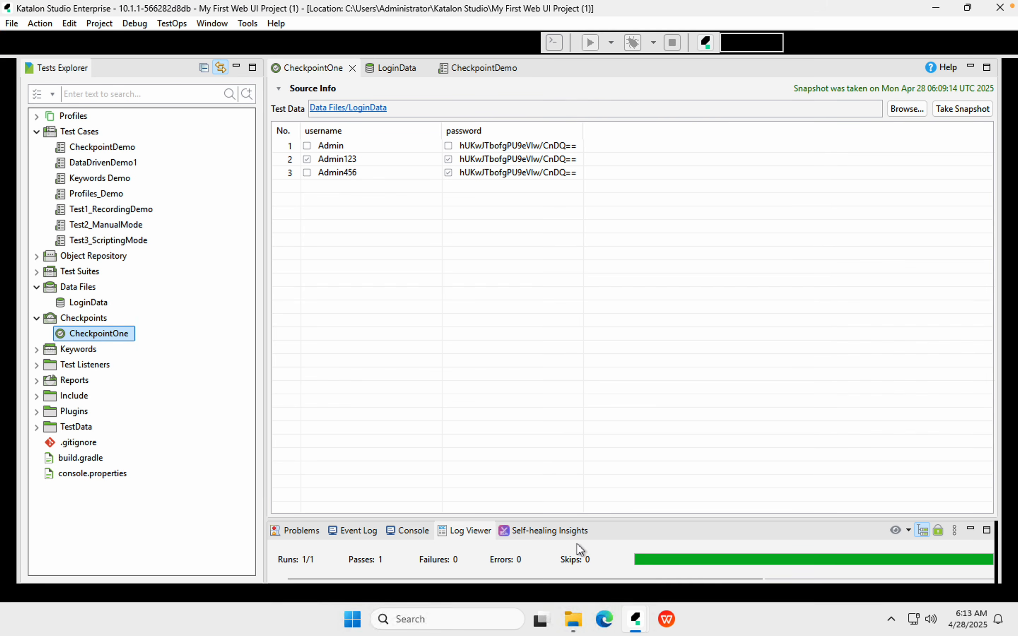
mouse_move(635, 620)
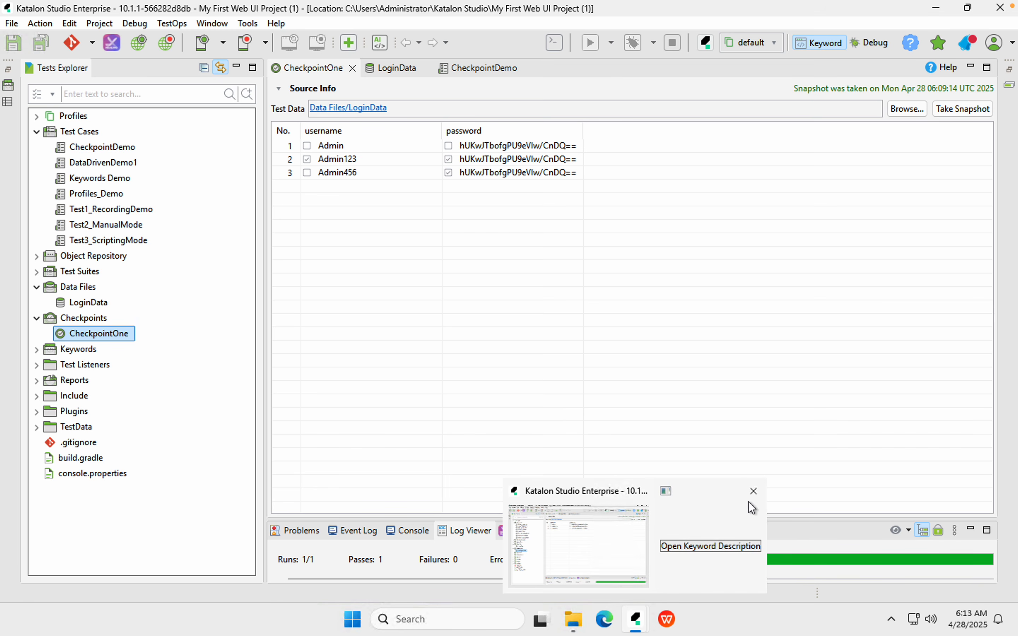
left_click(754, 491)
left_click(536, 192)
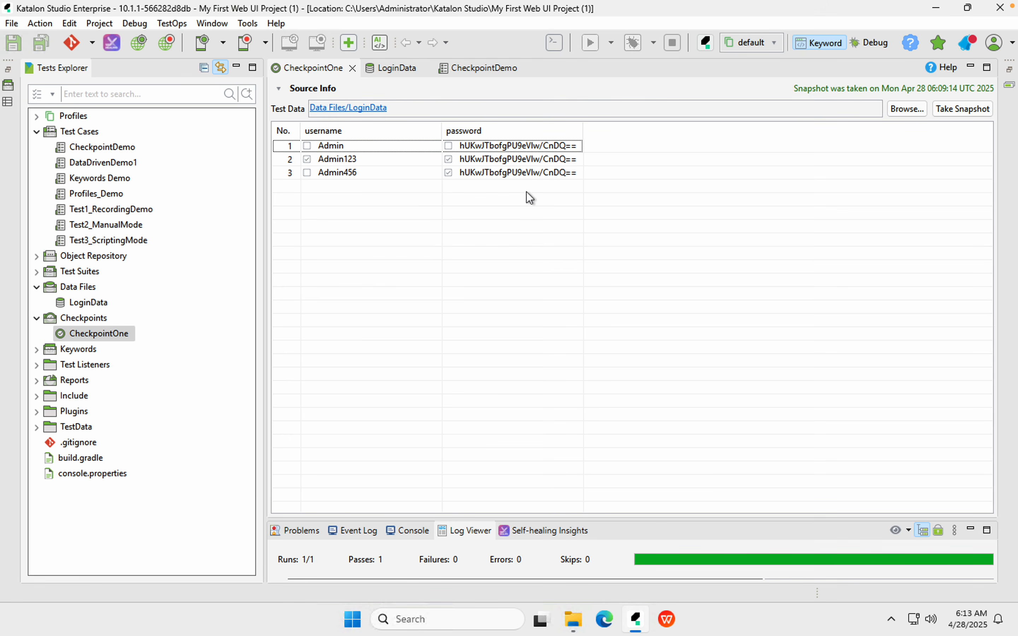
double_click(102, 150)
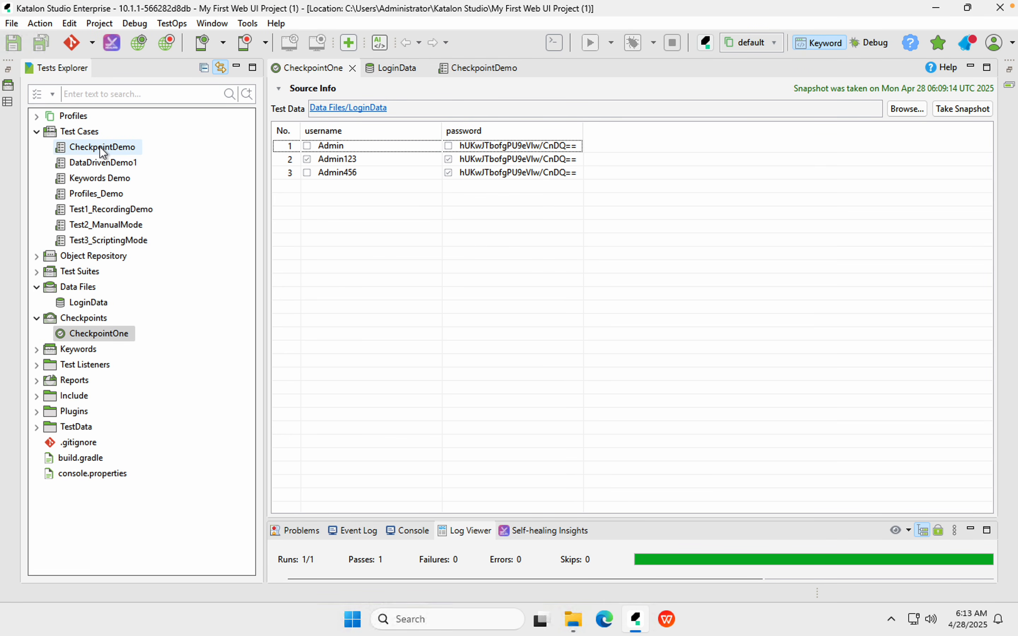
left_click(594, 44)
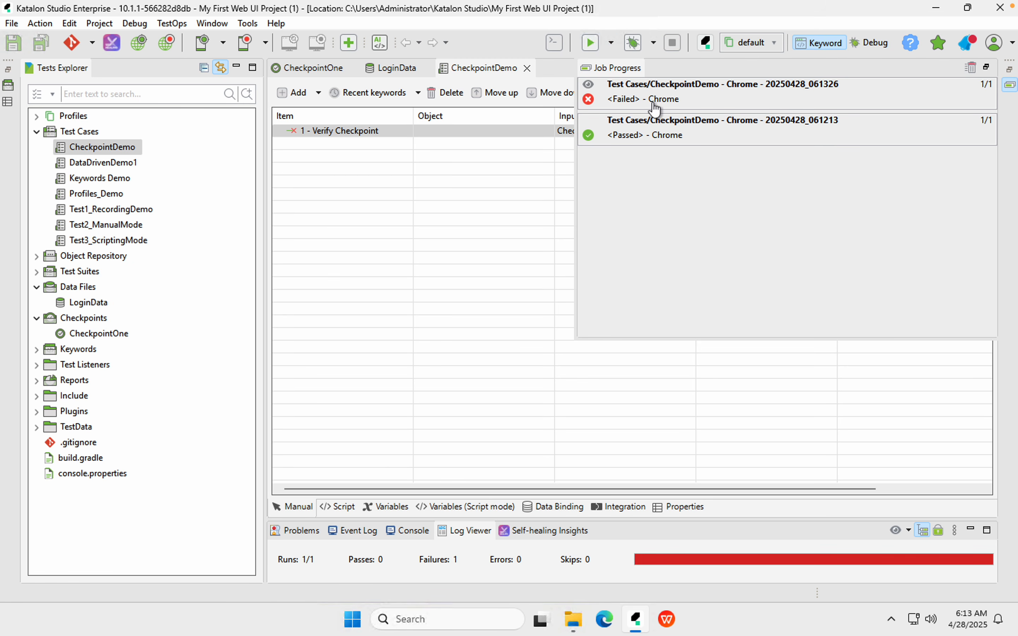
Examine the CheckpointDemo execution log in full size, in both tree and table view, and return to the test case's Verify Checkpoint step.
double_click(465, 530)
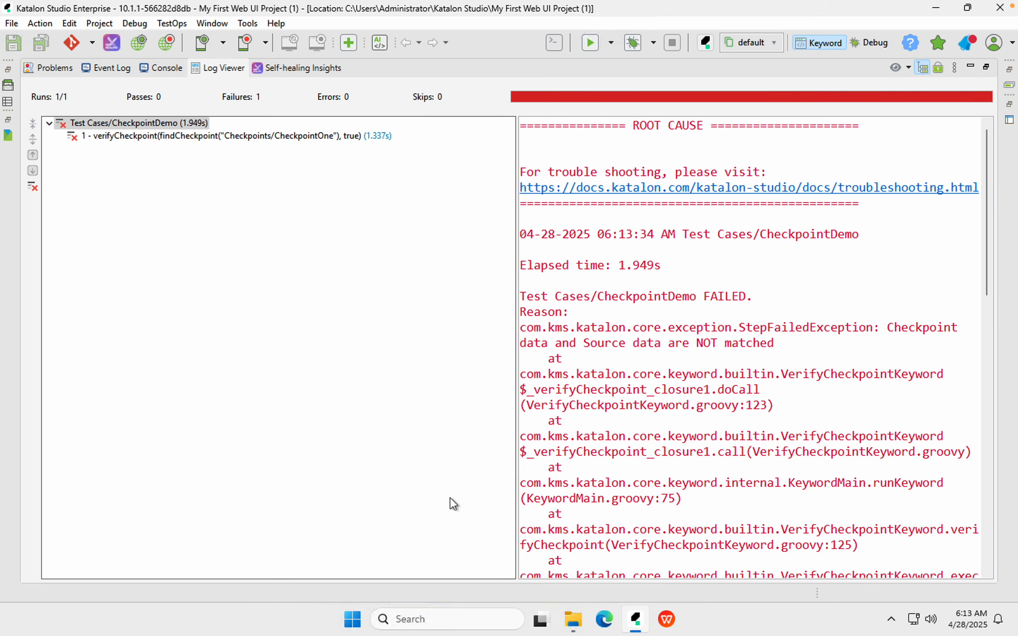
left_click(124, 137)
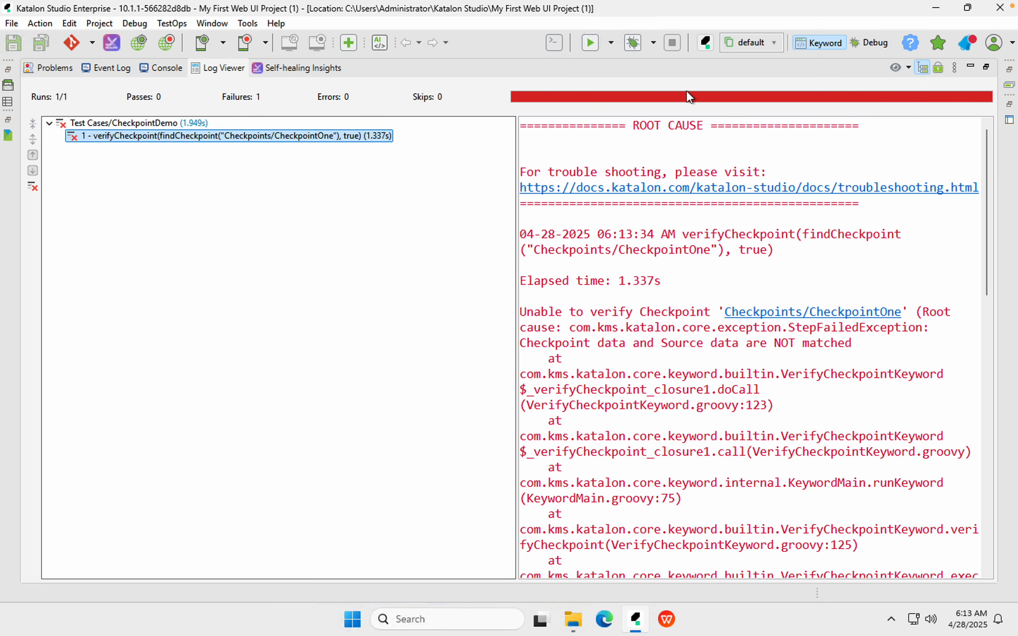
left_click(922, 69)
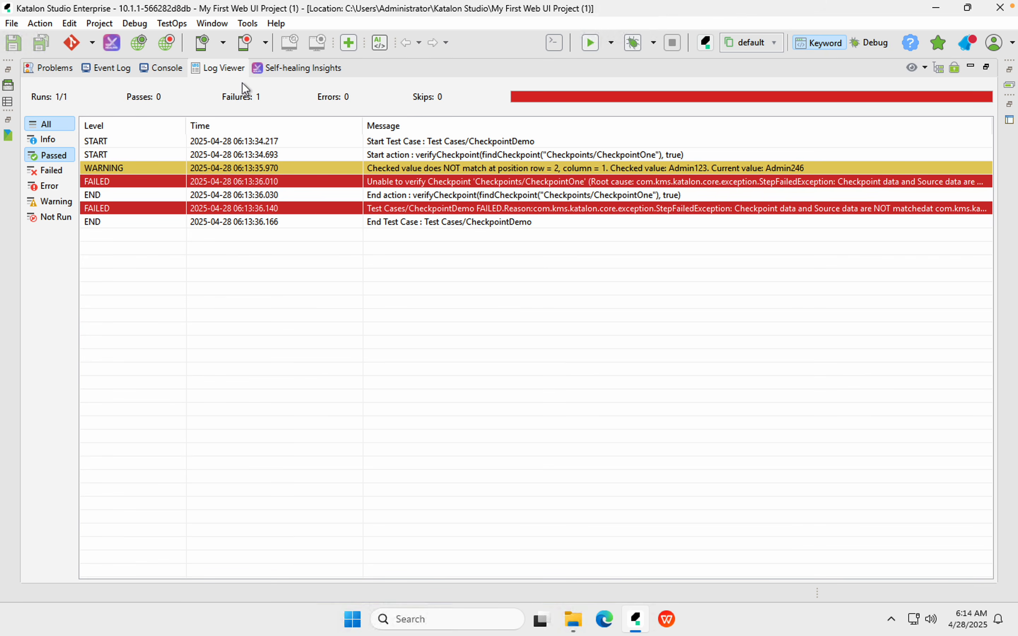
double_click(208, 73)
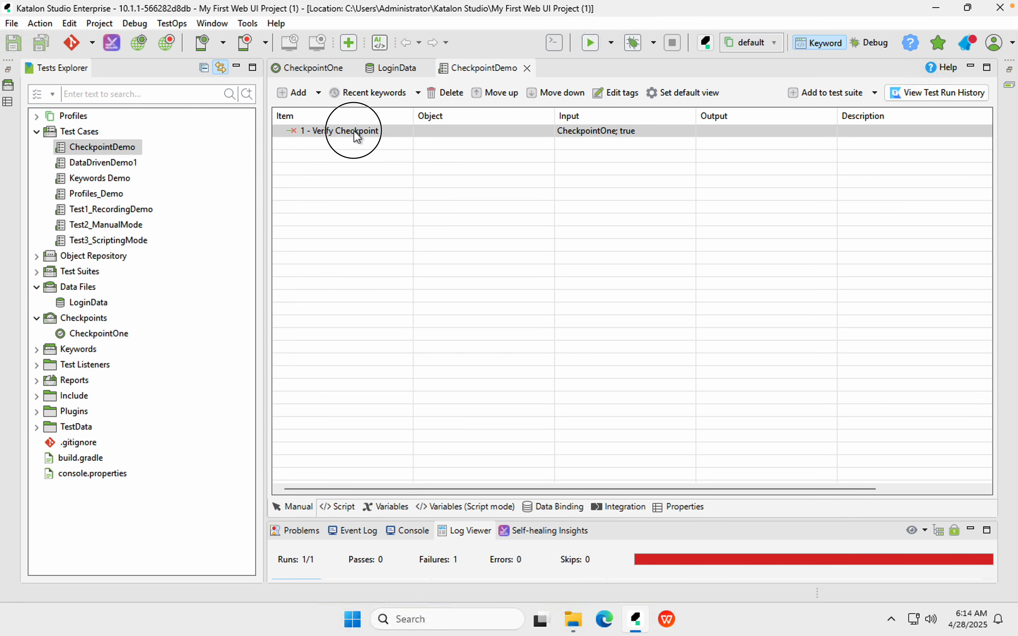
left_click(354, 130)
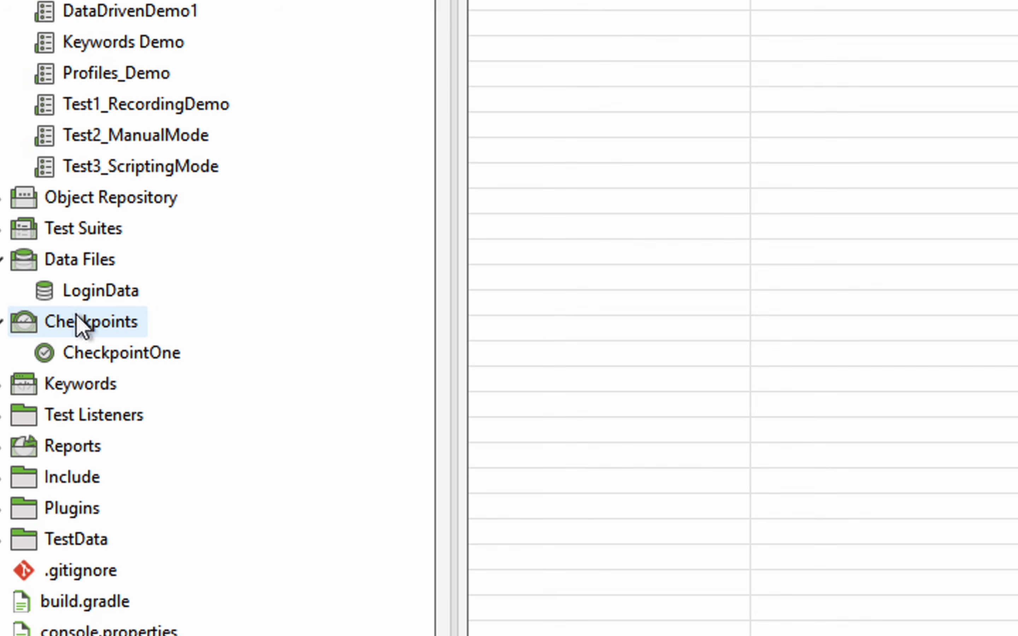
Start a new checkpoint in the Checkpoints folder and name it CheckpointTwo.
left_click(79, 320)
right_click(78, 320)
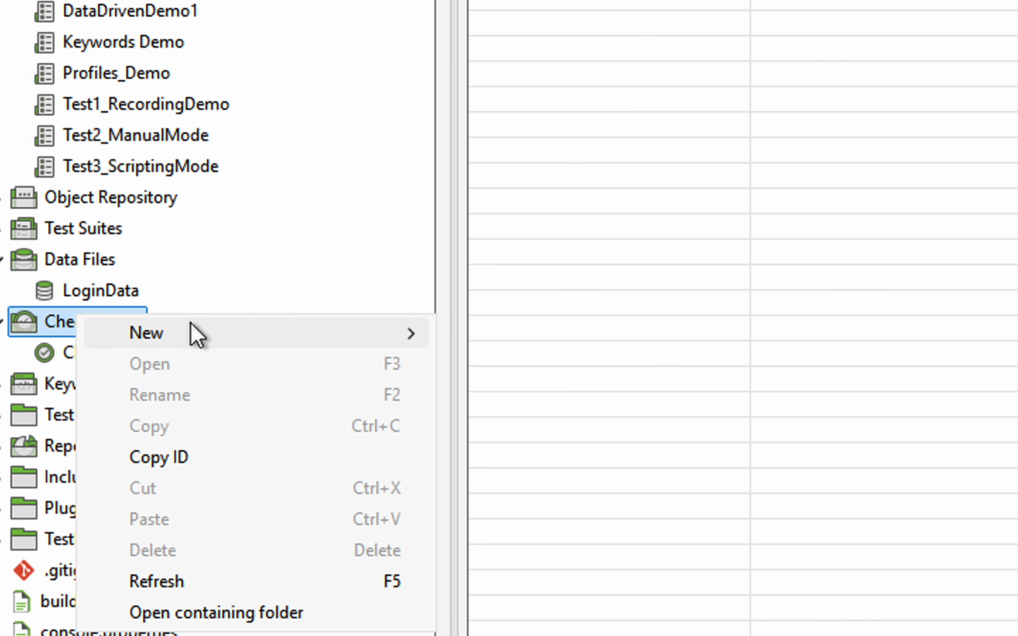
mouse_move(193, 333)
left_click(499, 363)
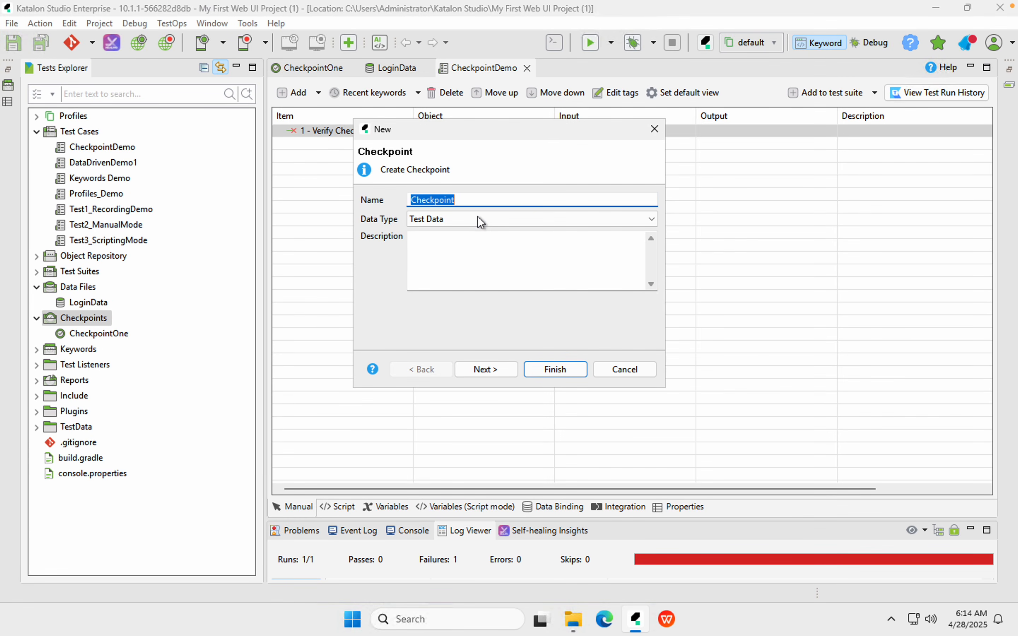
left_click(474, 199)
key("Left")
key("Left")
type("T")
key("BackSpace")
key("End")
type("Twp")
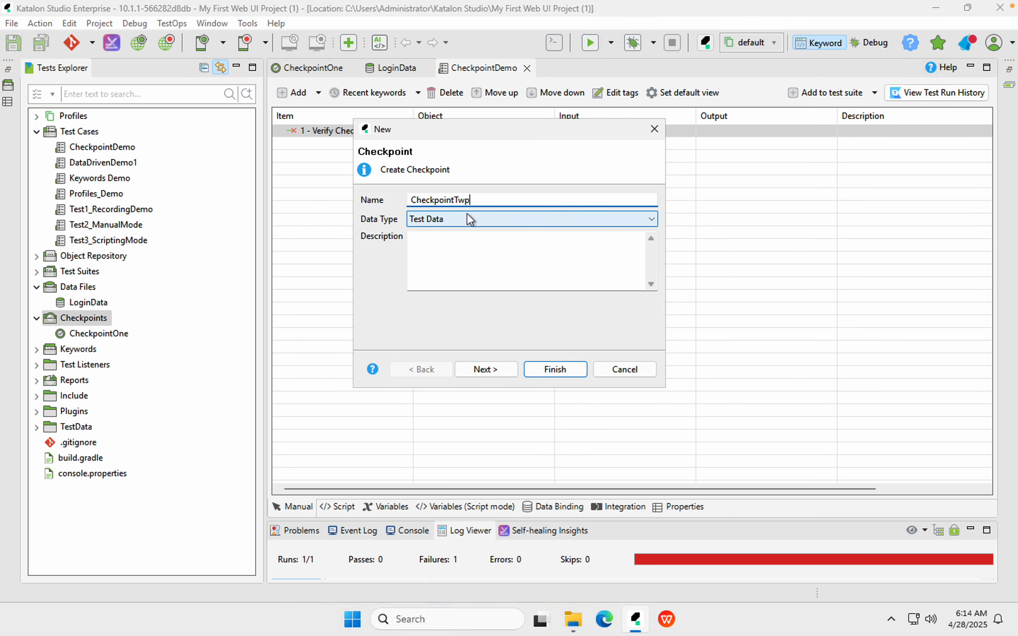
type("o")
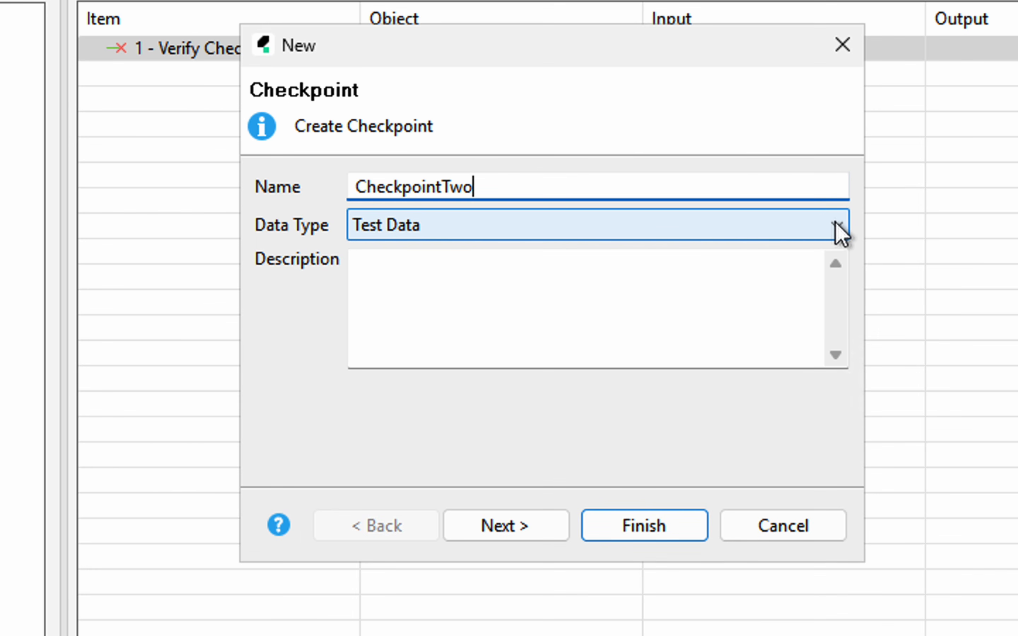
Set the new checkpoint's data type to Database Data and finish creating it.
left_click(649, 220)
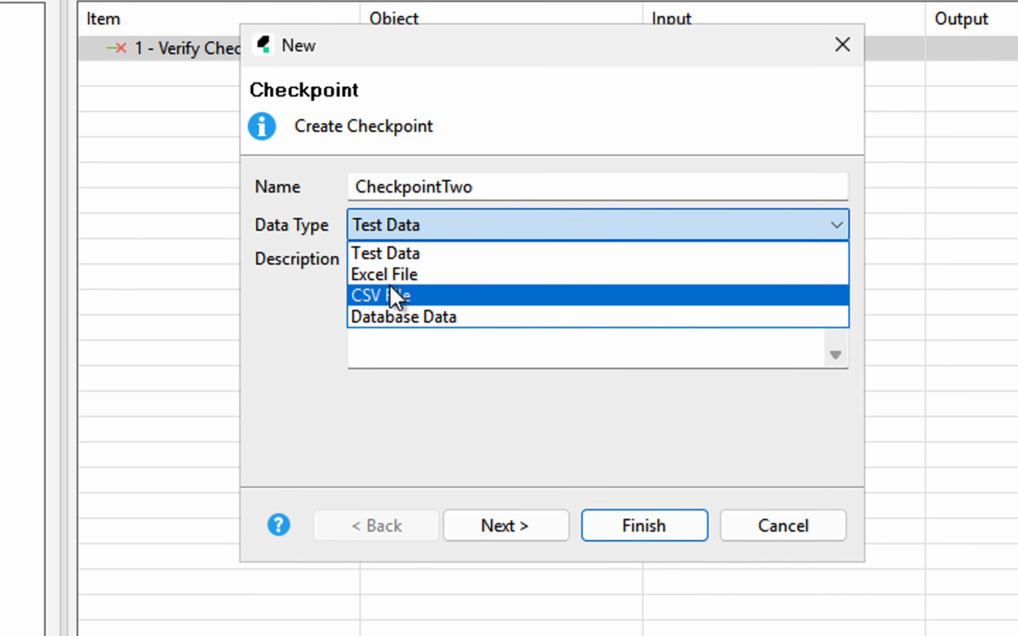
left_click(389, 319)
left_click(654, 546)
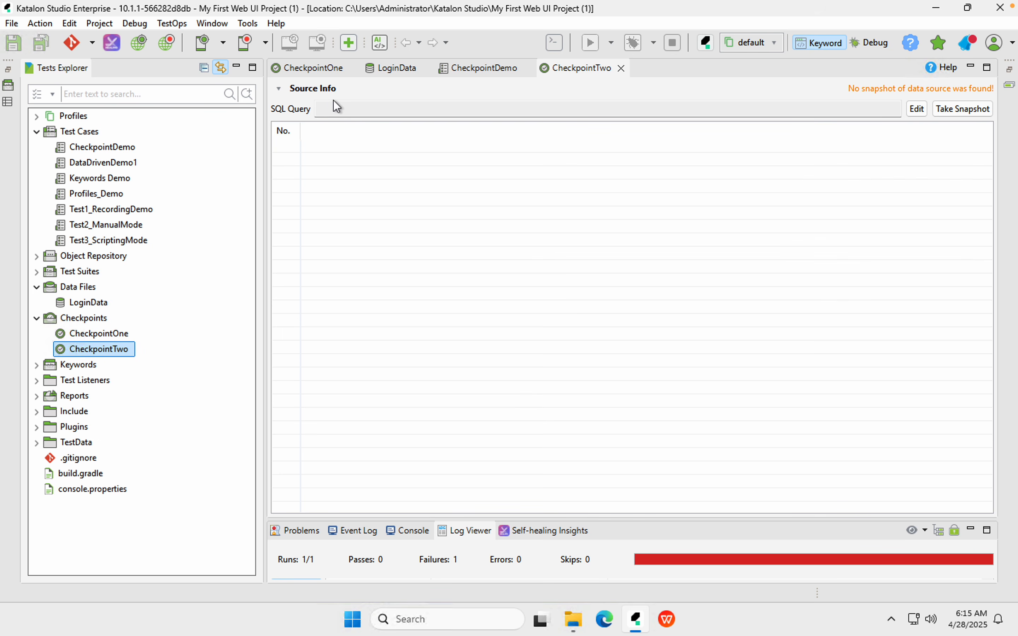
Examine CheckpointTwo's SQL query source info, snapshot option and data table, collapsing and re-expanding the source info.
mouse_move(310, 98)
left_mouse_down()
mouse_move(901, 139)
mouse_move(905, 121)
left_mouse_up()
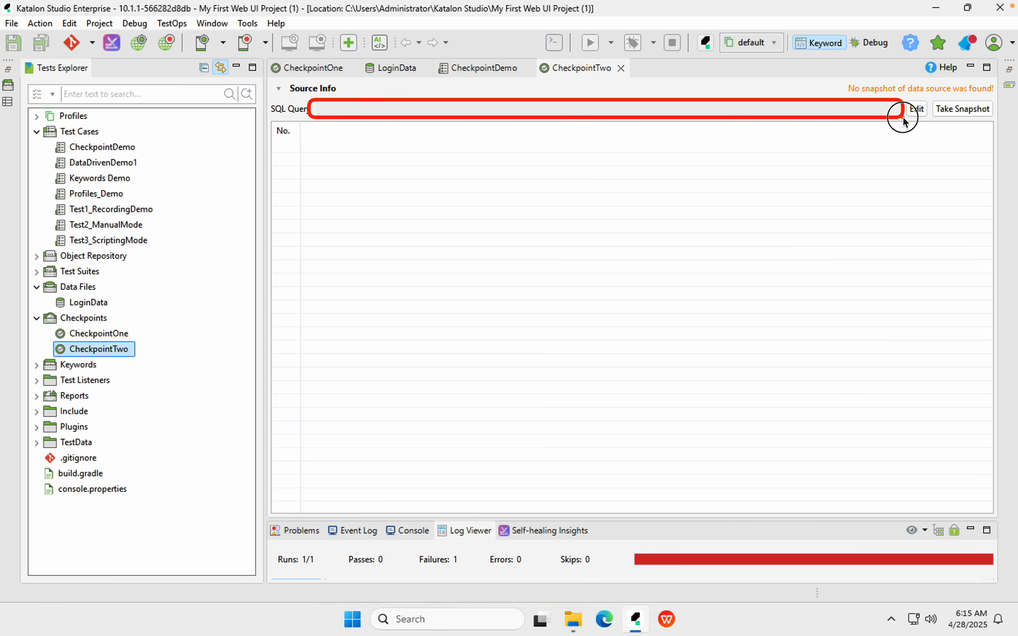
left_click_drag(279, 136, 1007, 245)
left_click_drag(933, 94, 1004, 124)
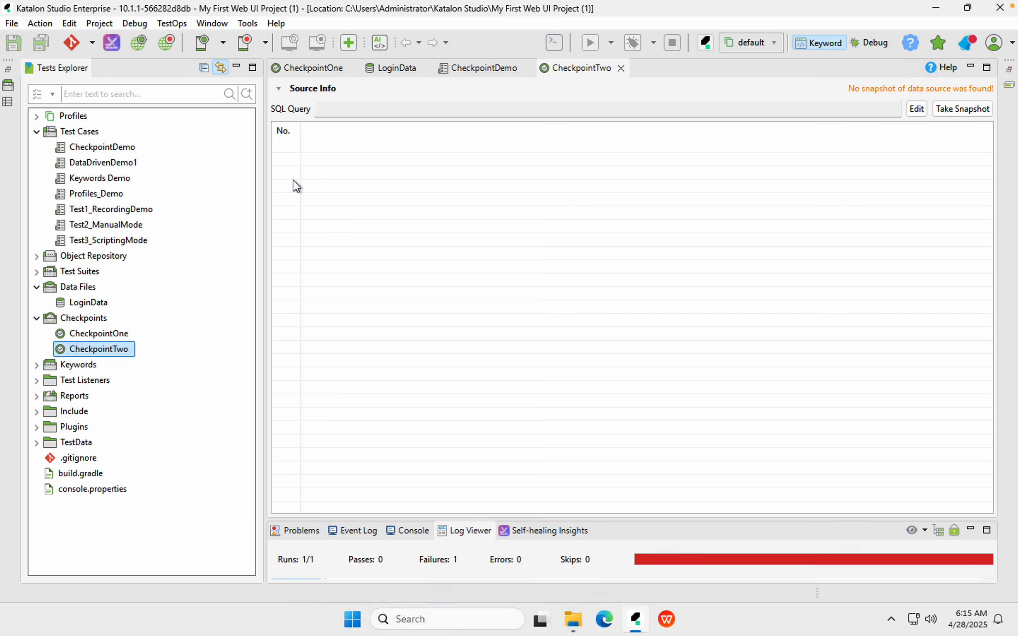
left_click(103, 353)
left_click(281, 90)
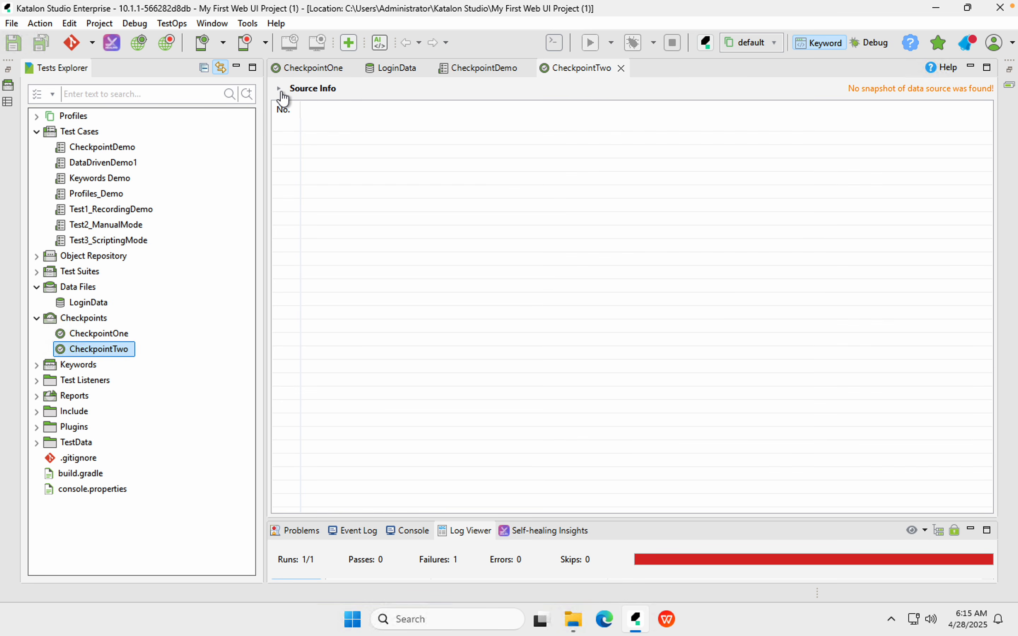
left_click(280, 91)
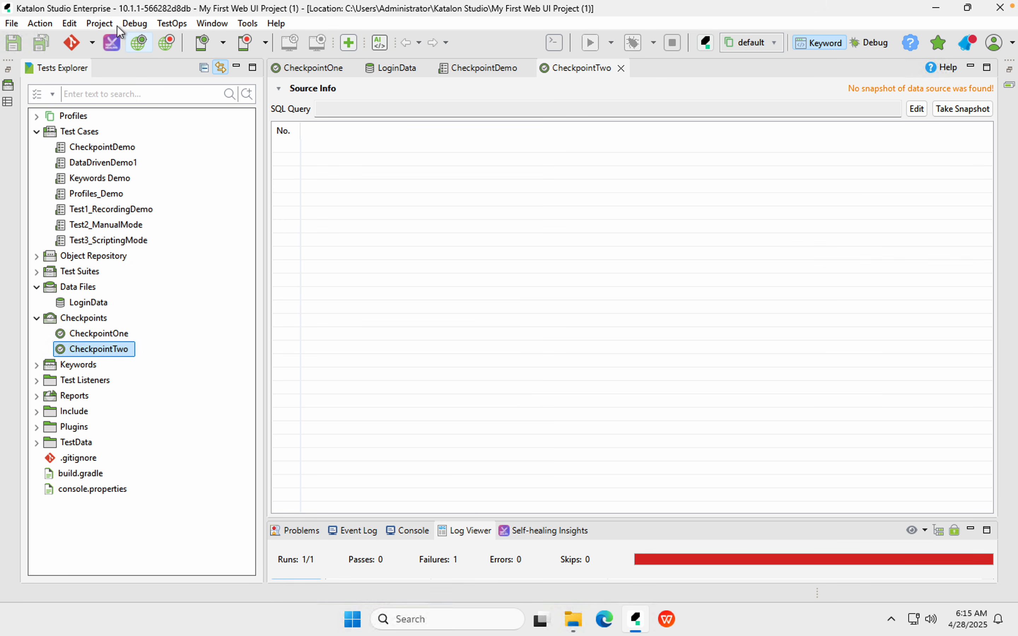
Examine the project's Database settings and the sample connection URLs, and leave the settings without applying changes.
left_click(103, 24)
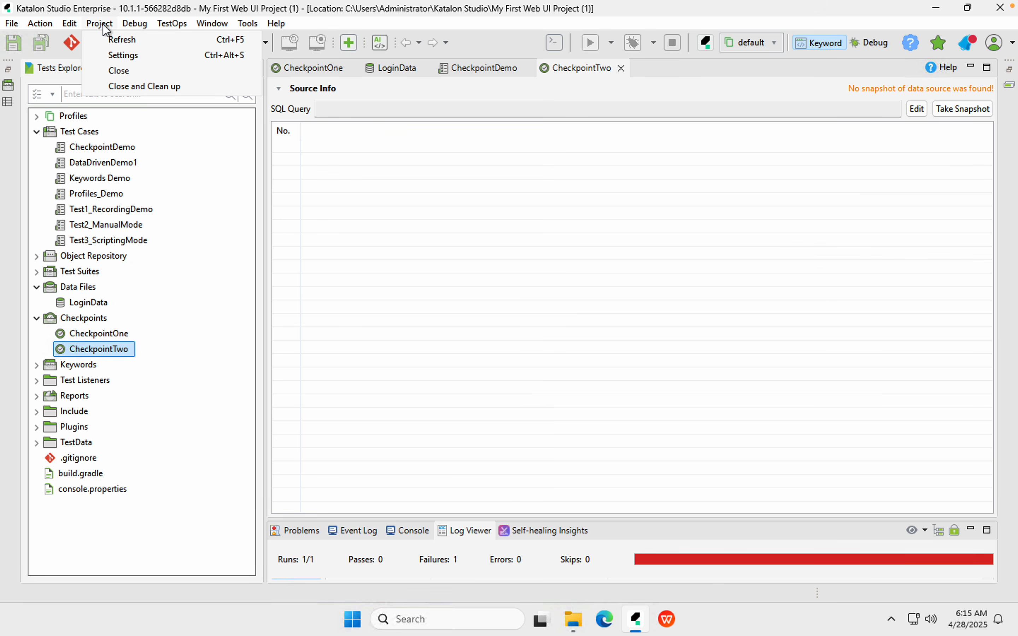
left_click(113, 52)
left_click(219, 149)
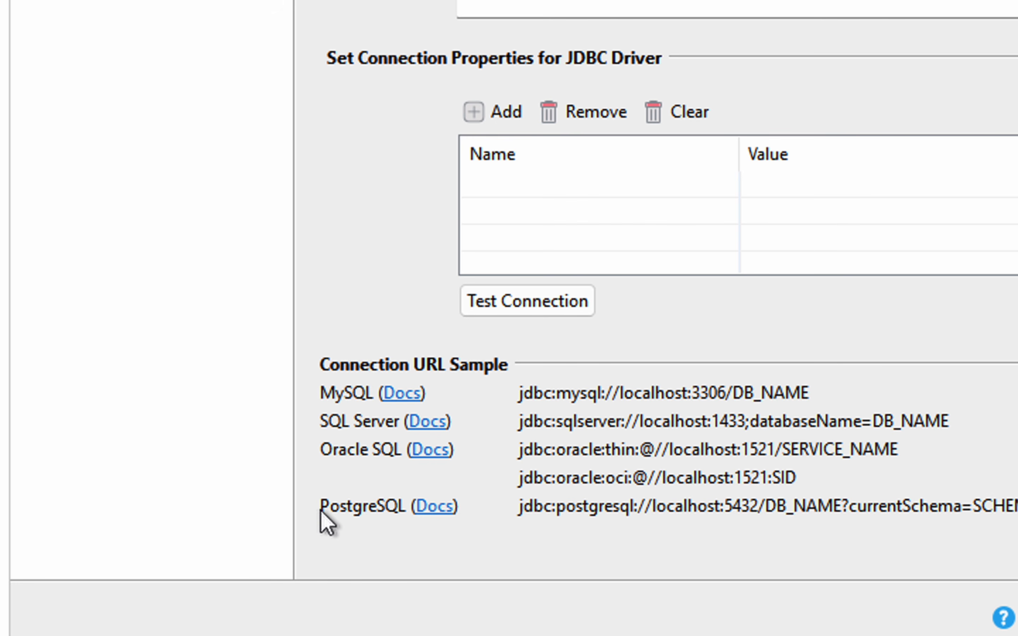
left_click_drag(520, 395, 652, 398)
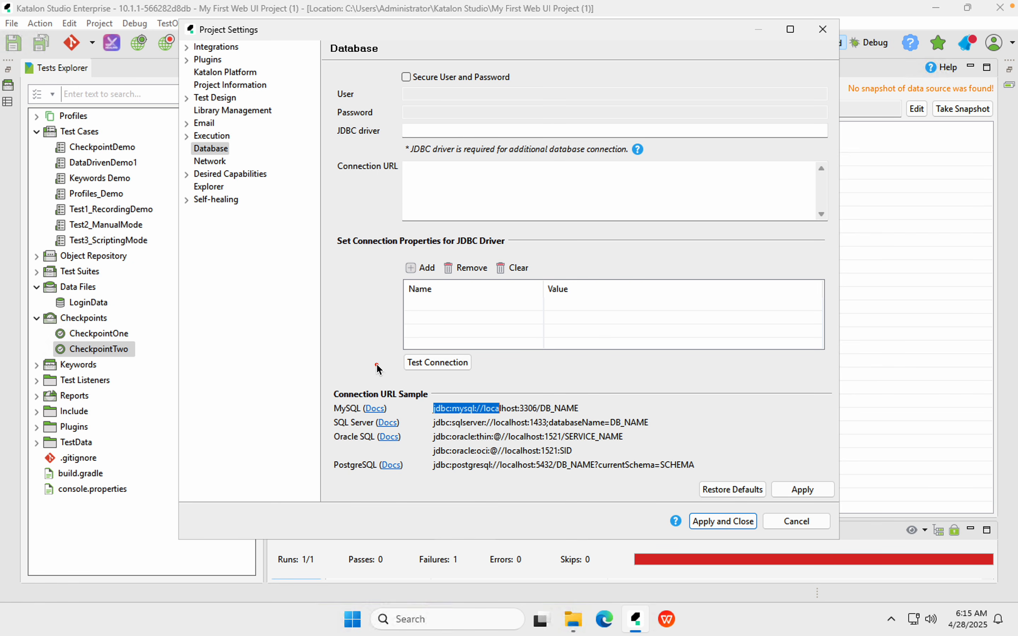
left_click(807, 522)
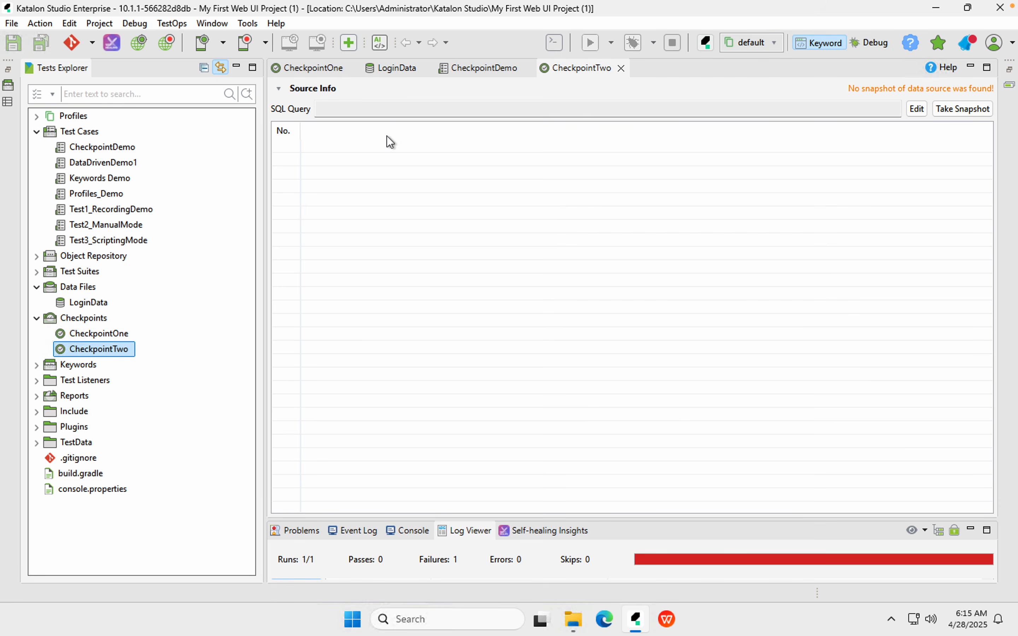
Create a test data file in Data Files with the default name and Database Data as its data type.
left_click(65, 287)
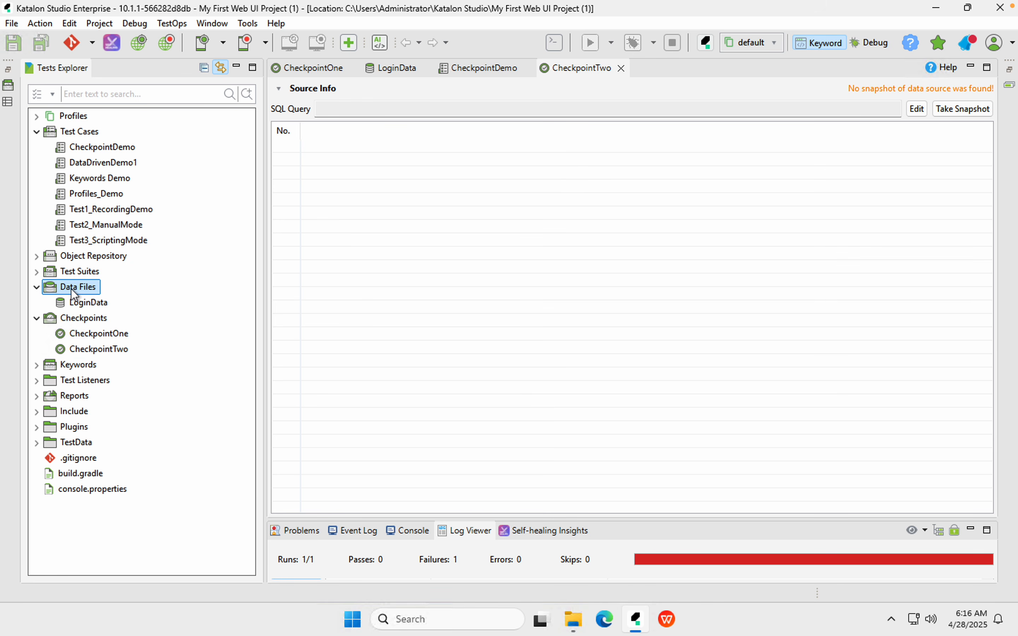
right_click(70, 289)
mouse_move(148, 300)
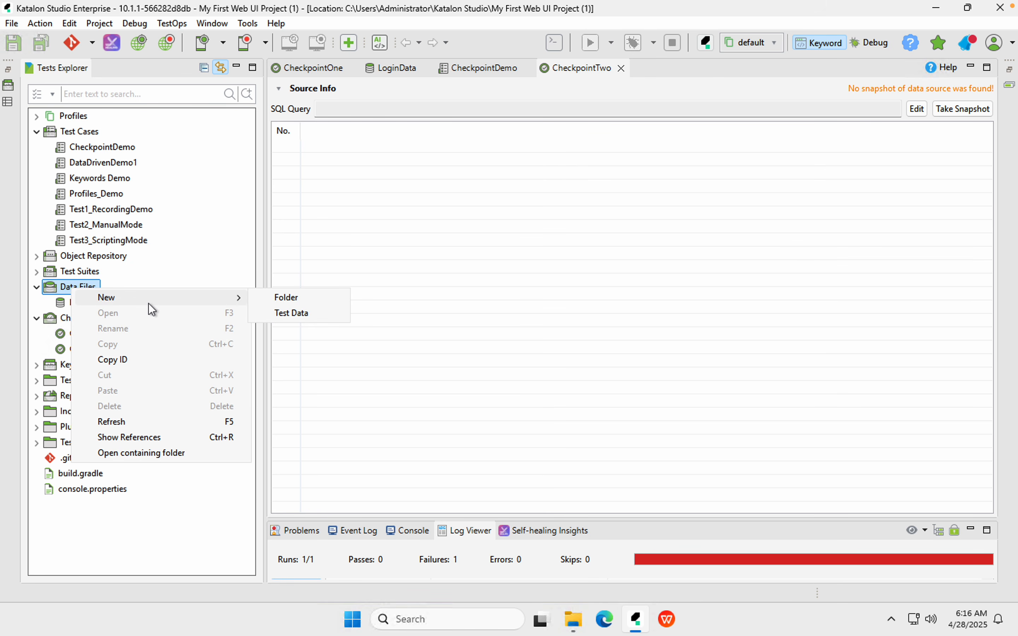
left_click(282, 314)
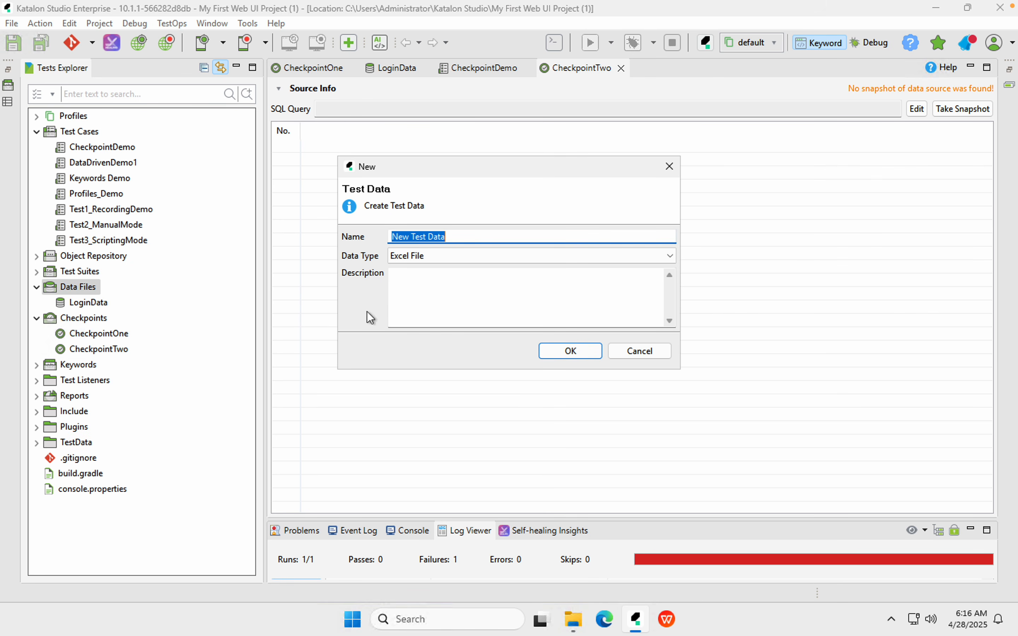
left_click(671, 255)
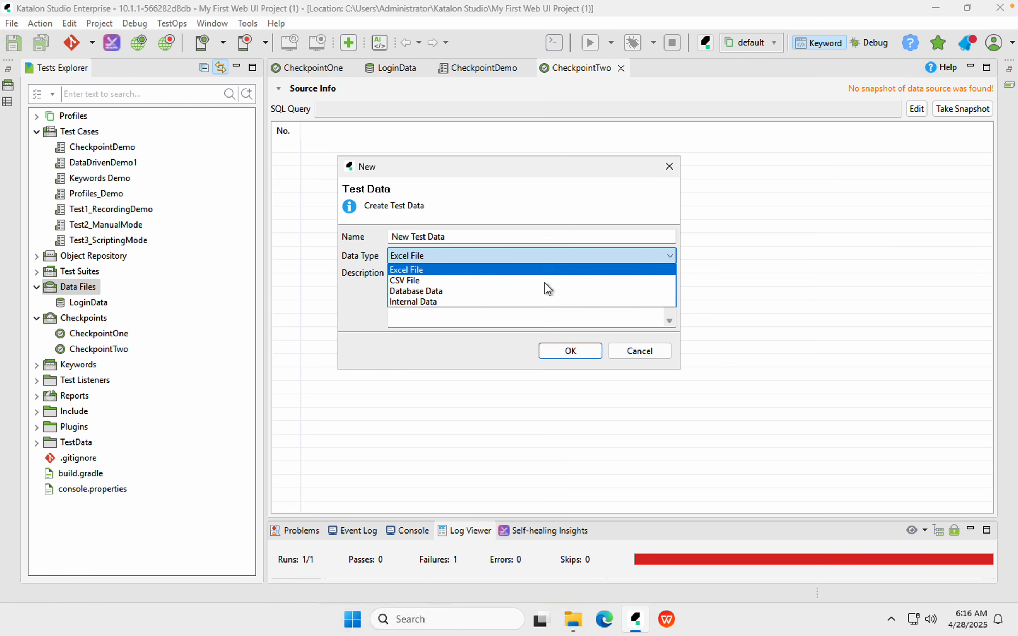
left_click(438, 292)
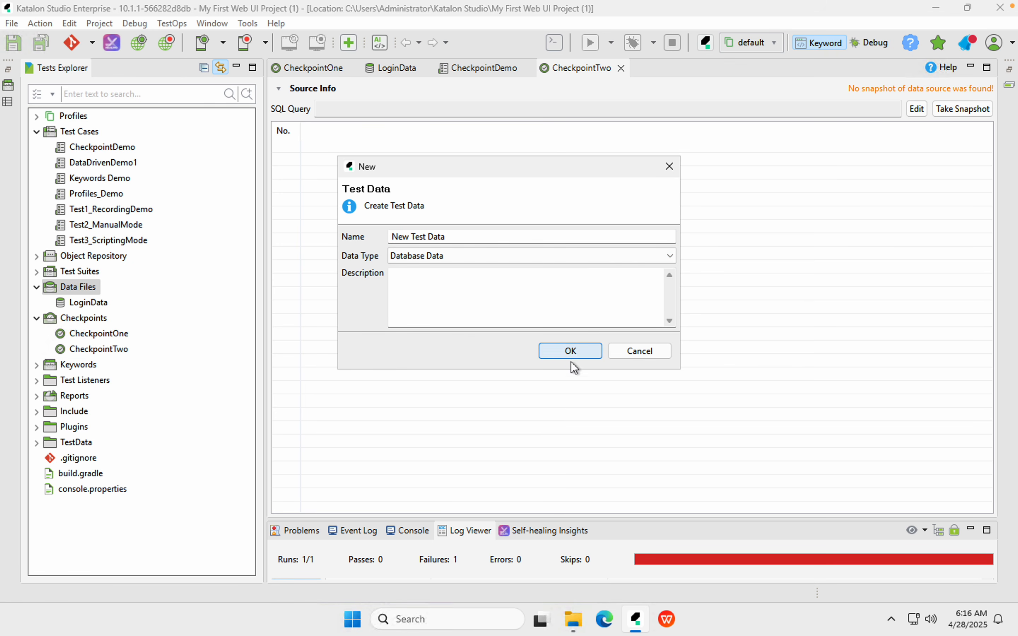
left_click(571, 352)
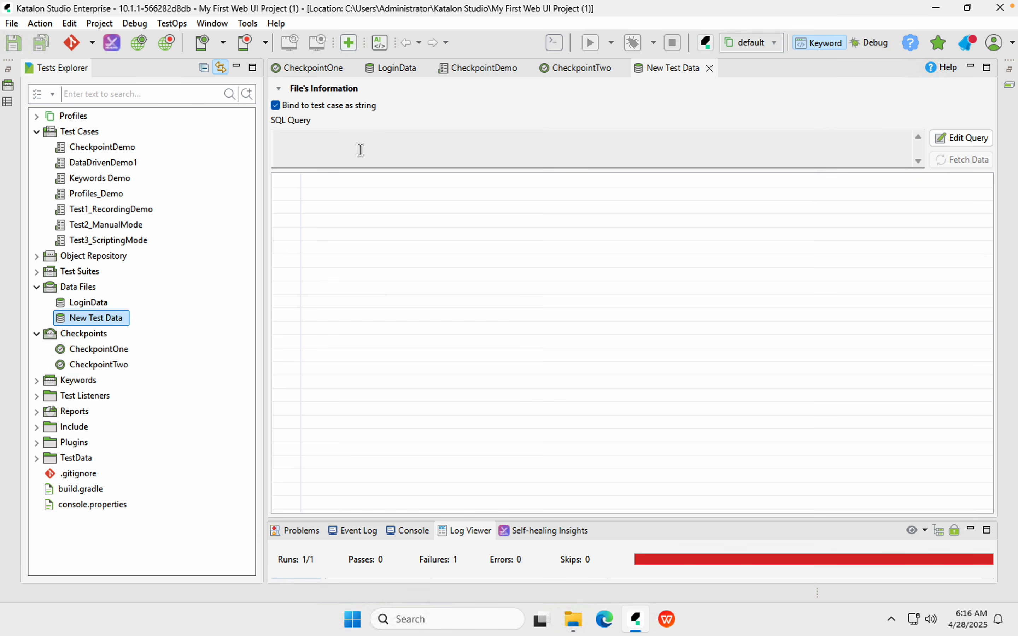
left_click_drag(280, 132, 903, 170)
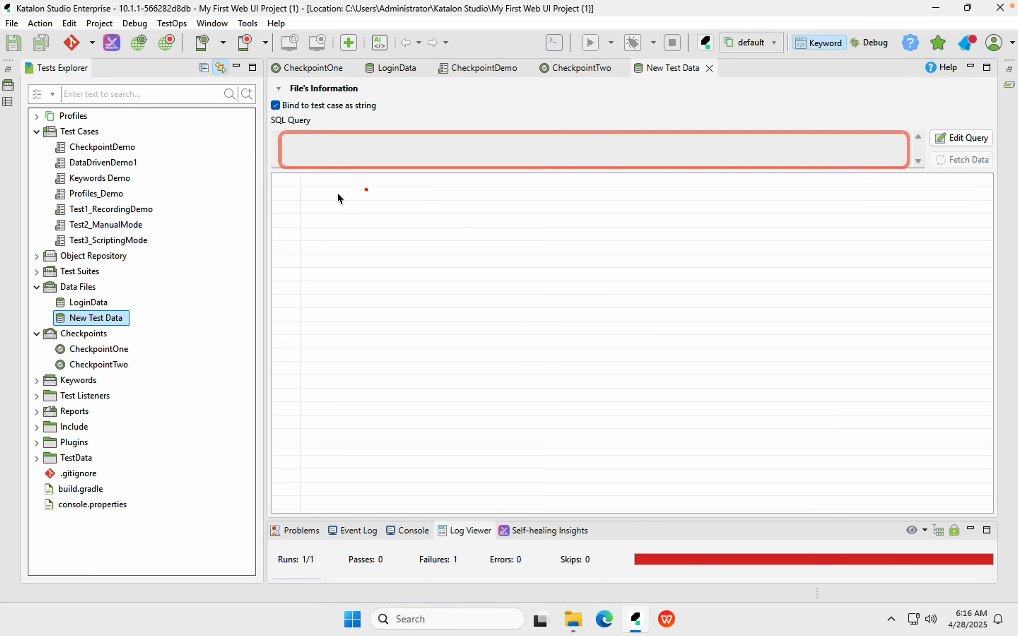
mouse_move(283, 181)
left_mouse_down()
mouse_move(943, 364)
mouse_move(983, 391)
left_mouse_up()
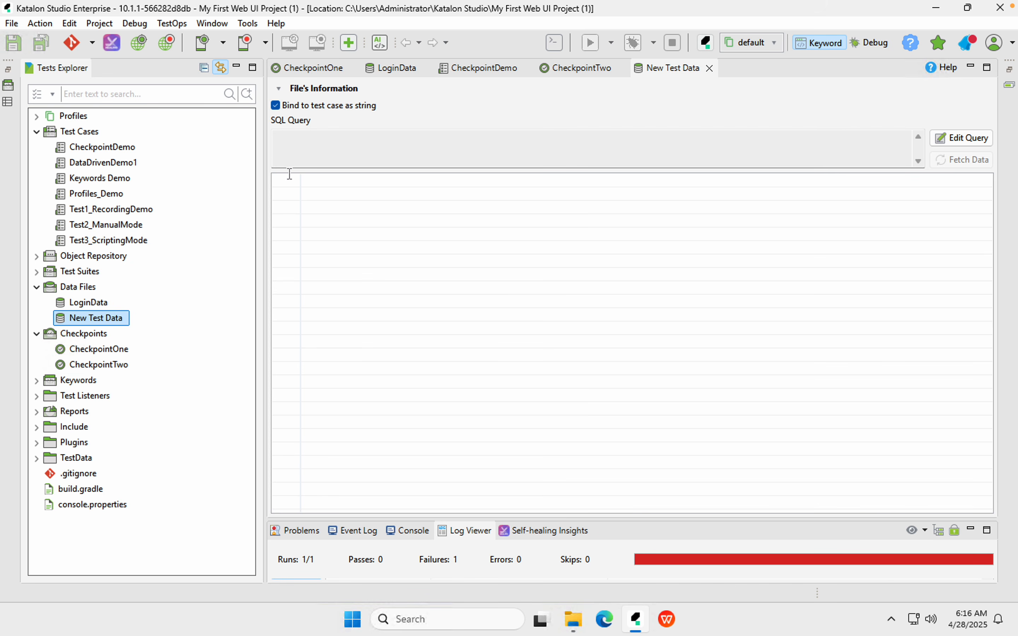
Create another test data file in Data Files with the default name and Internal Data as its data type.
right_click(89, 289)
mouse_move(126, 299)
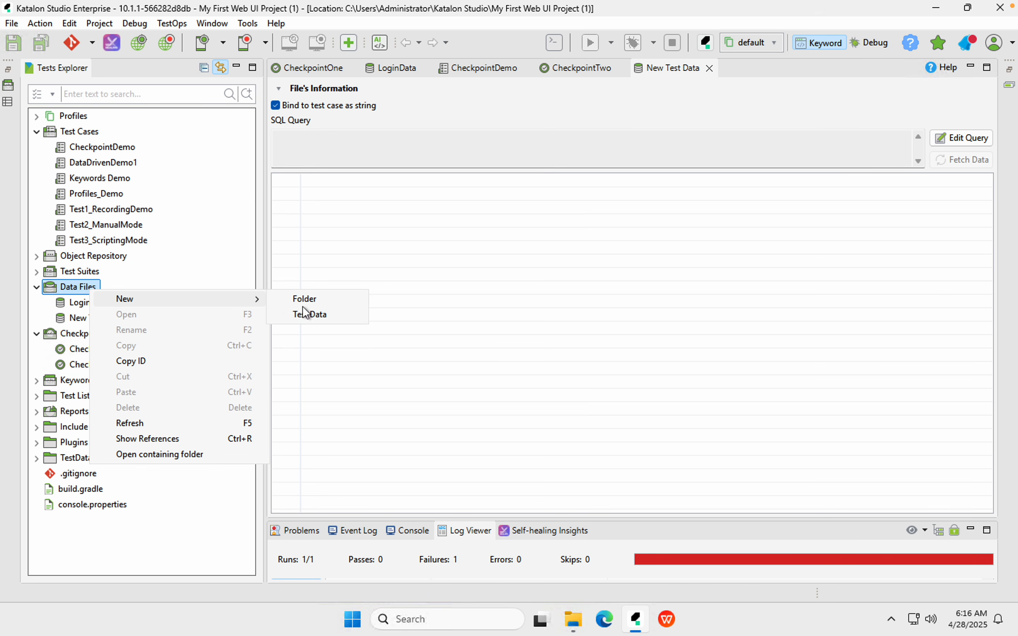
left_click(319, 312)
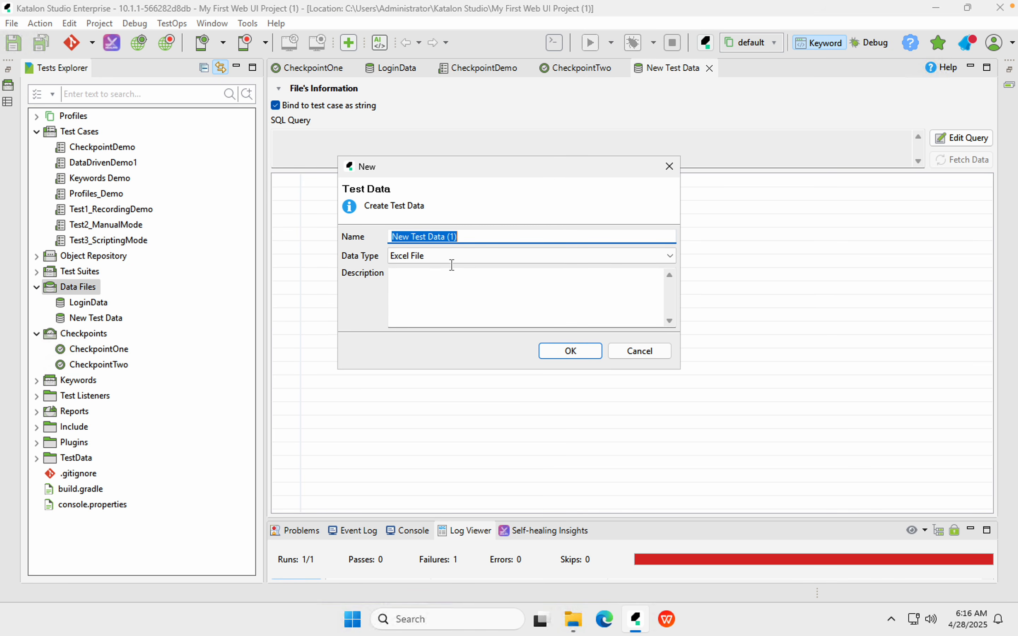
left_click(459, 256)
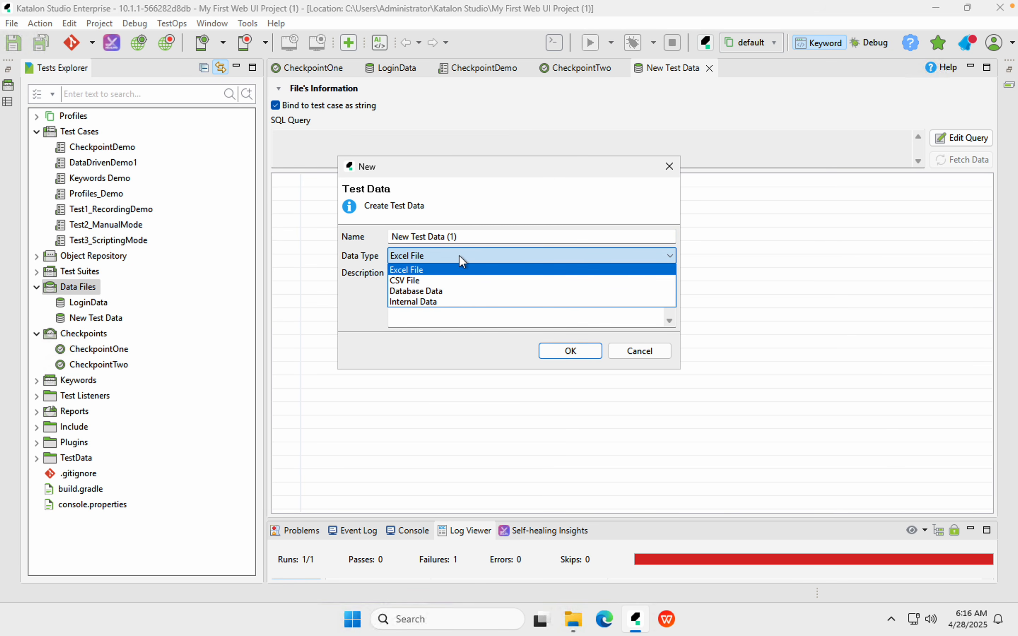
left_click(428, 301)
left_click(560, 355)
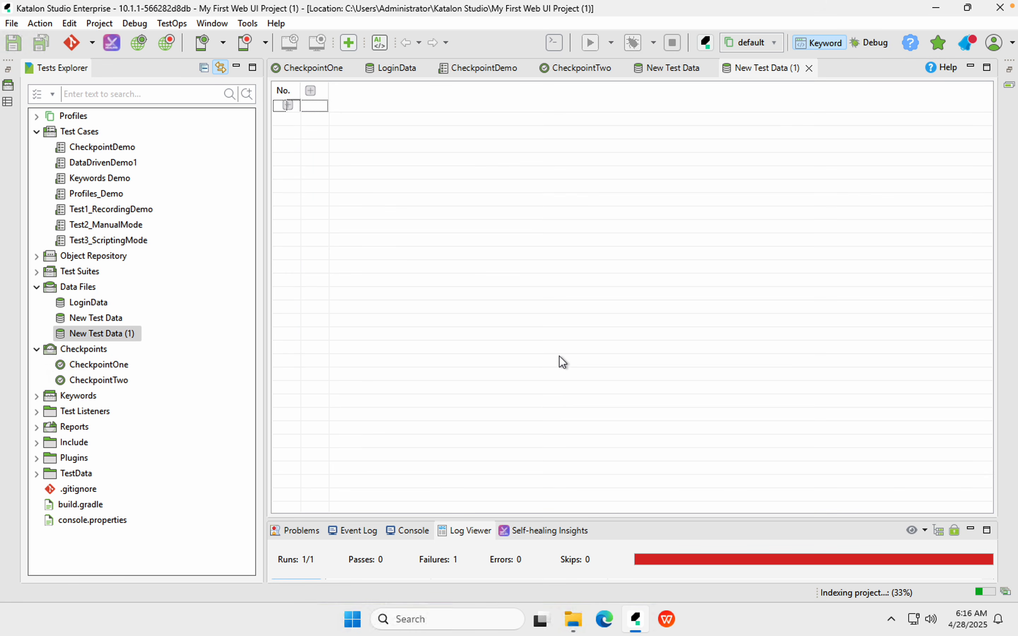
Add two columns named Username and Password to the internal test data table.
left_click(309, 93)
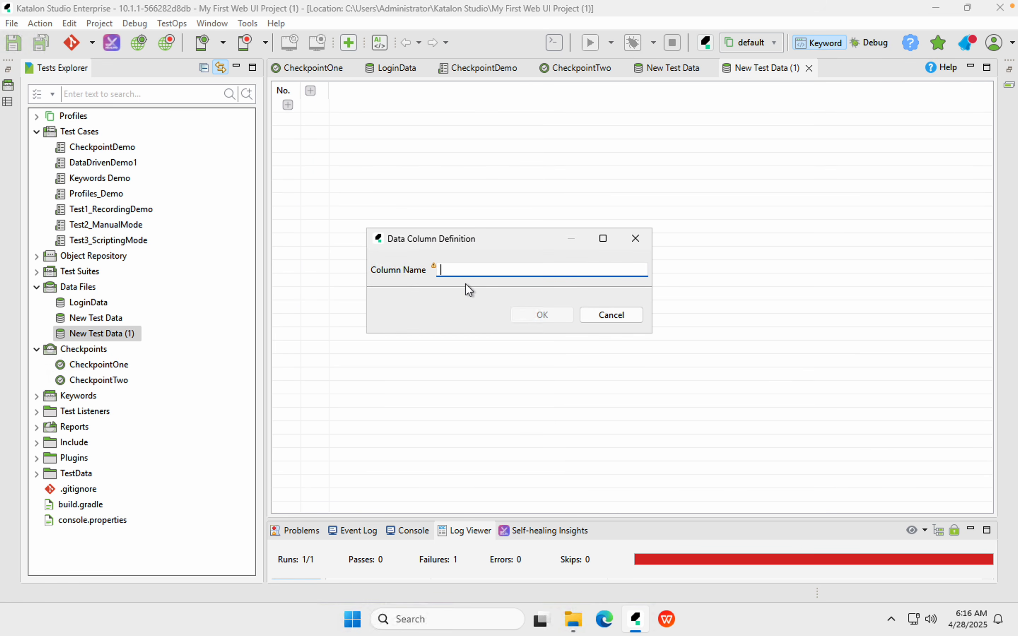
type("Userna")
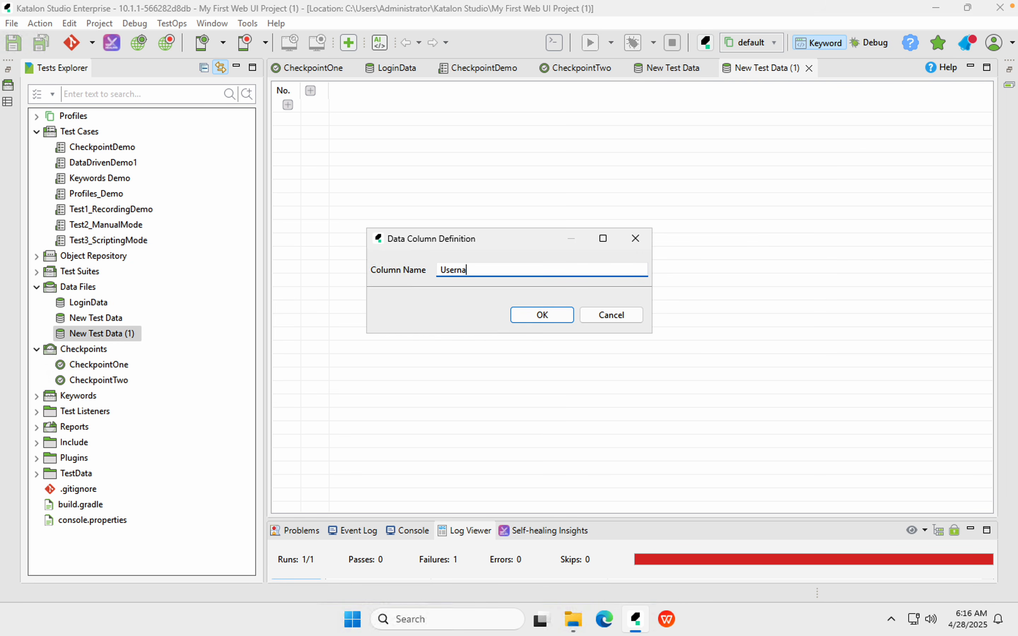
left_click(522, 321)
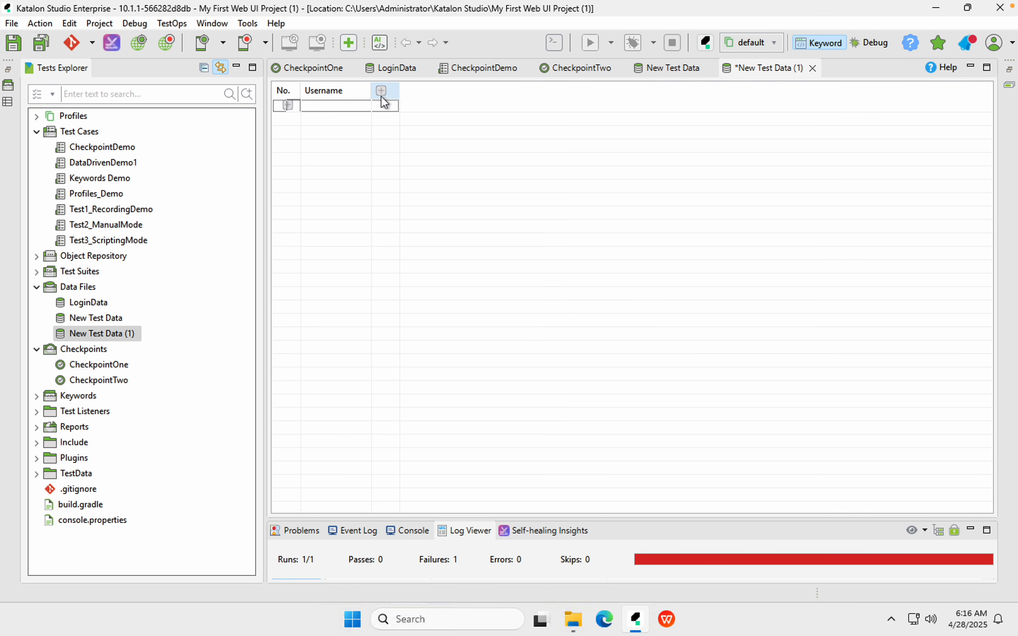
left_click(382, 96)
type("Pass")
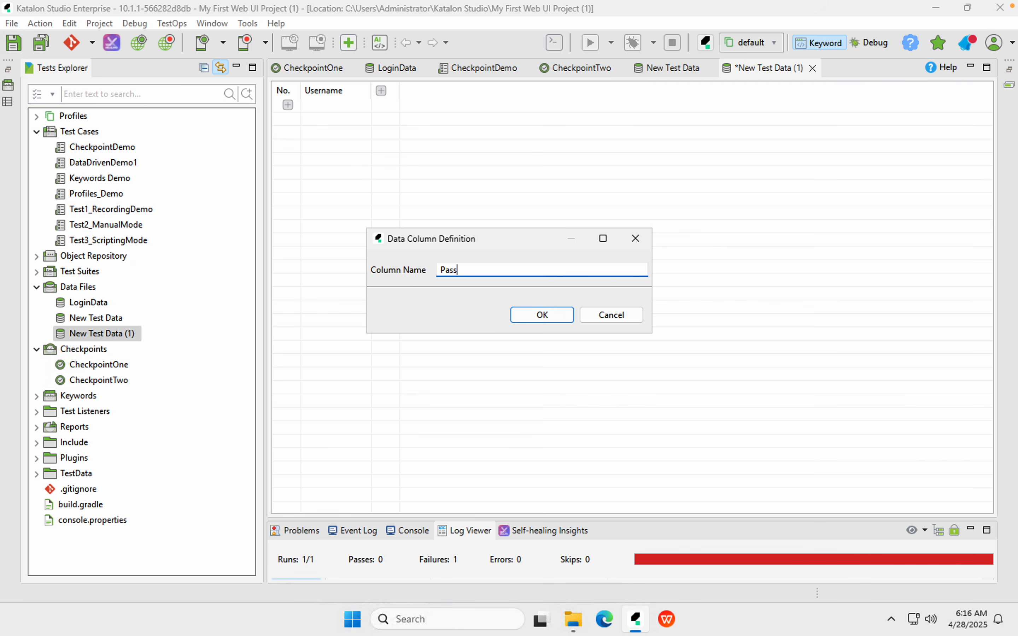
type("word")
left_click(538, 315)
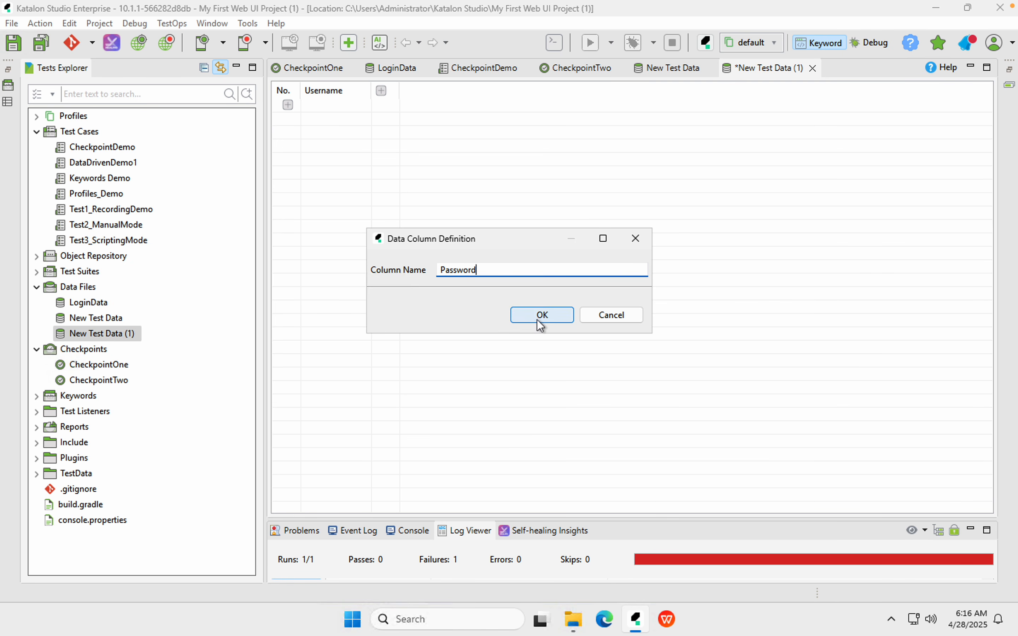
Add two empty rows to the internal test data table and select CheckpointTwo in the Checkpoints folder.
left_click(286, 105)
left_click(288, 117)
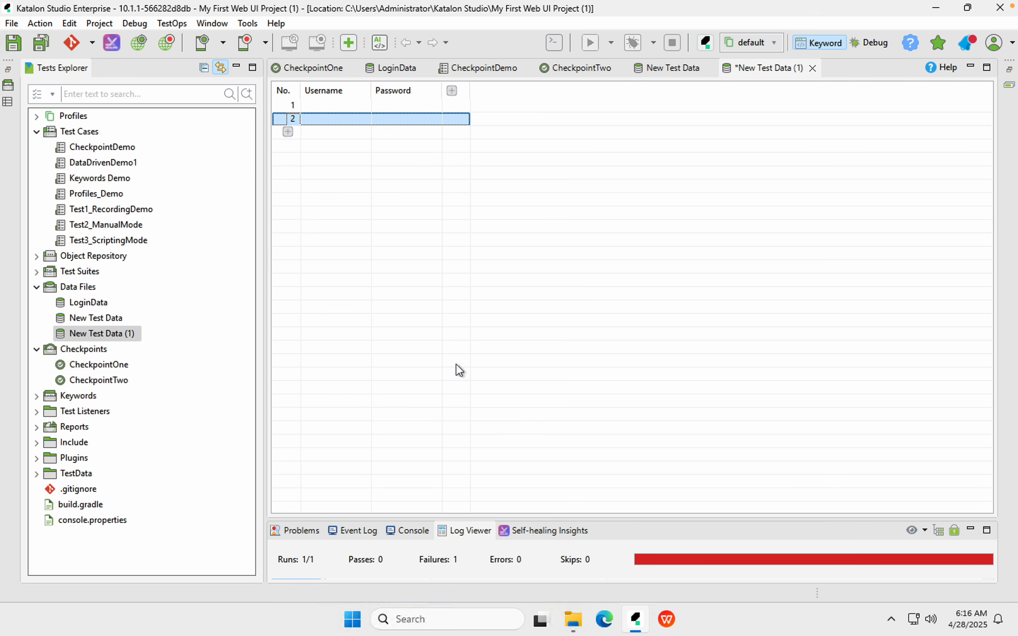
left_click(91, 383)
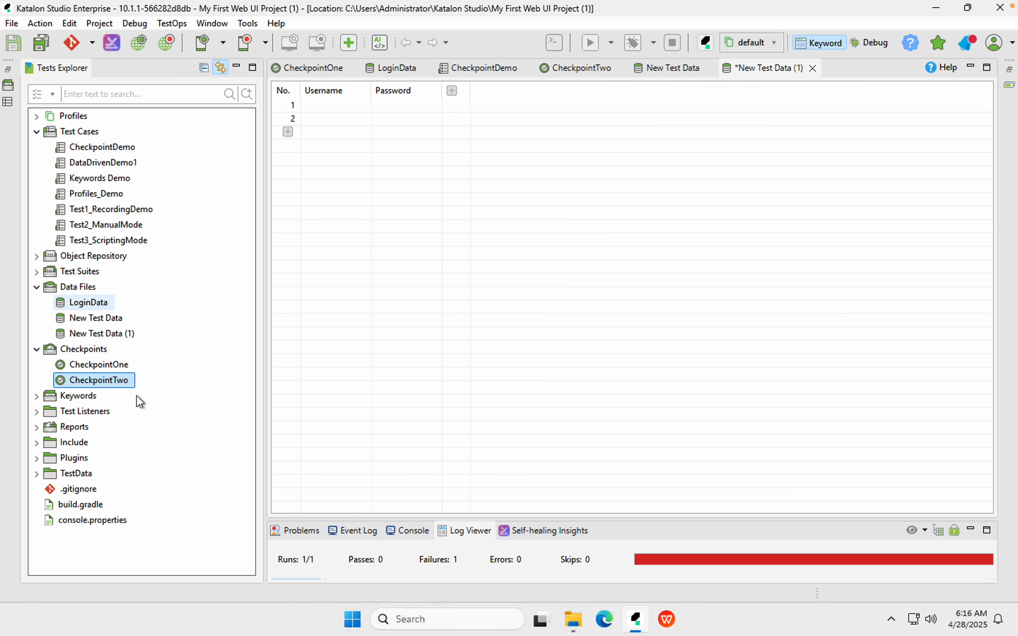